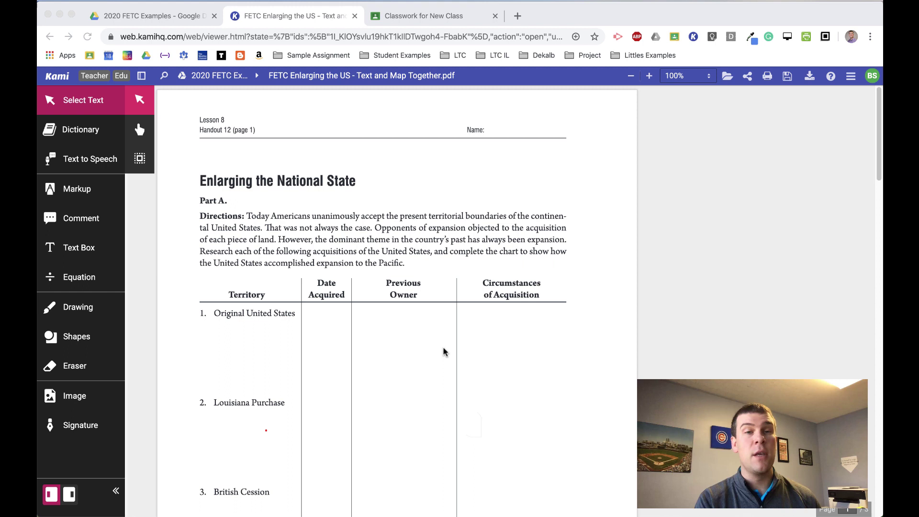
Look over the handout pages, then bring up Kami's Comment options
scroll(442, 362, down, 3)
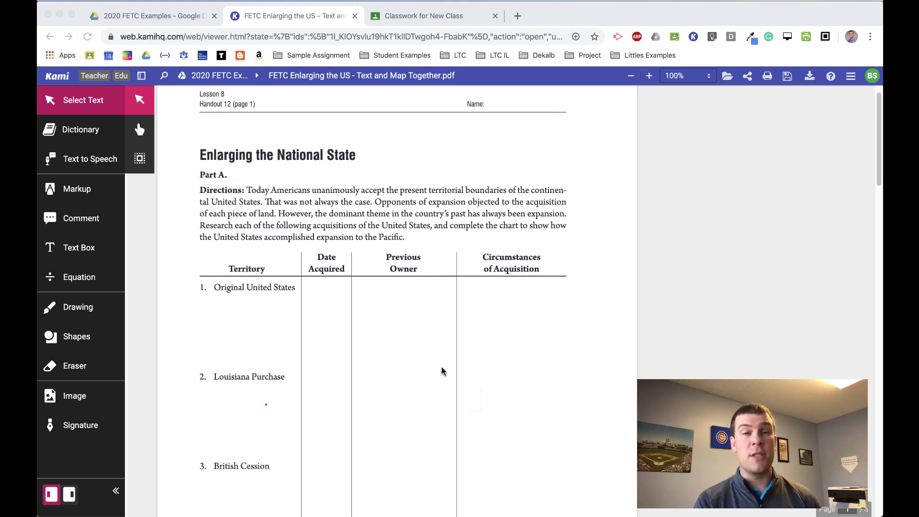
scroll(443, 367, down, 2)
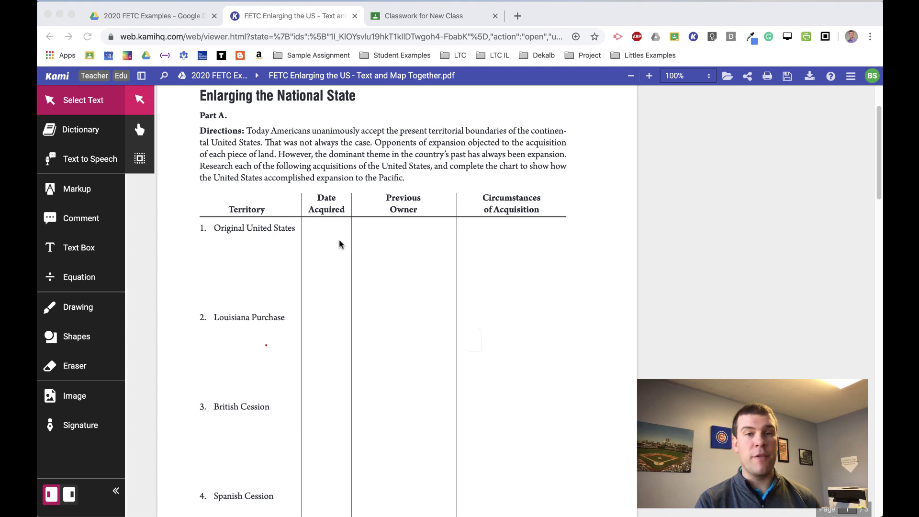
scroll(503, 320, down, 20)
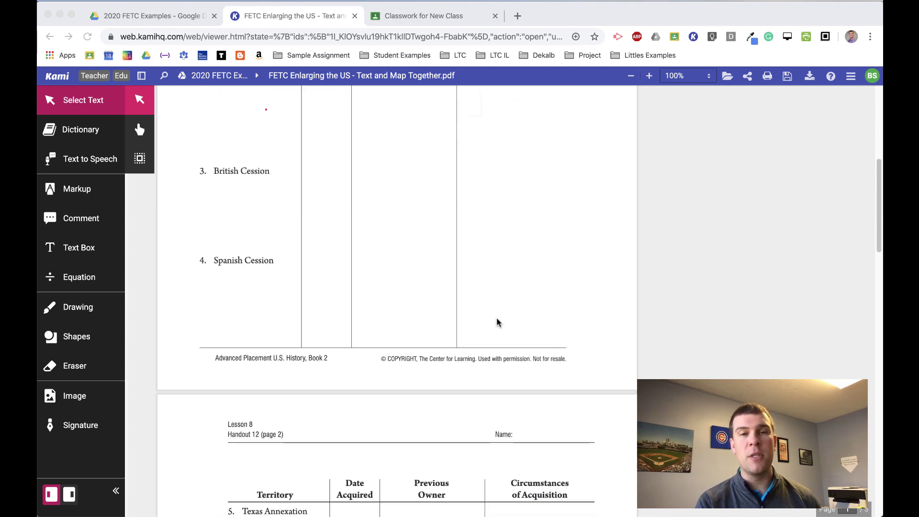
scroll(493, 320, down, 5)
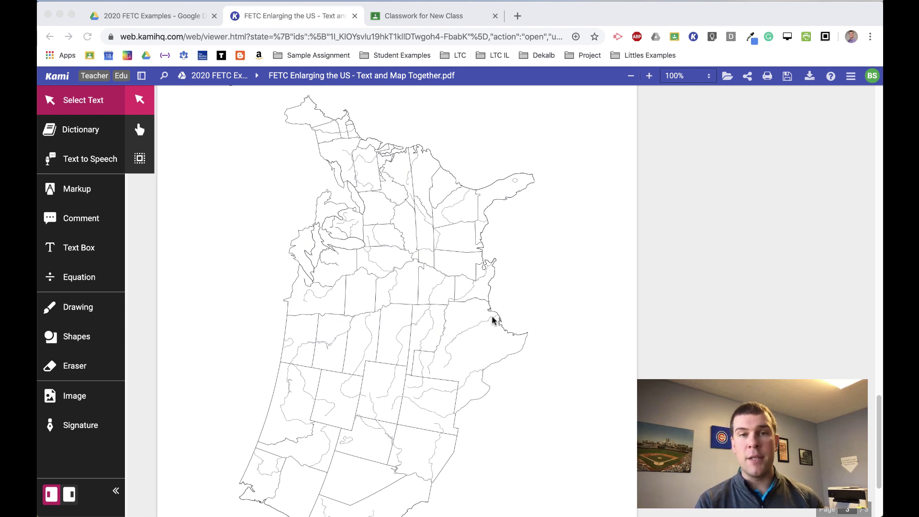
scroll(492, 318, up, 20)
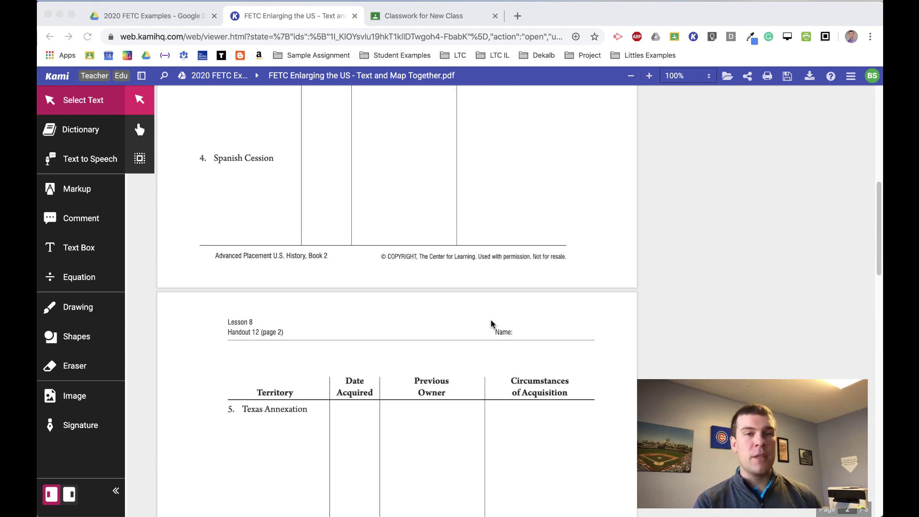
scroll(491, 324, up, 8)
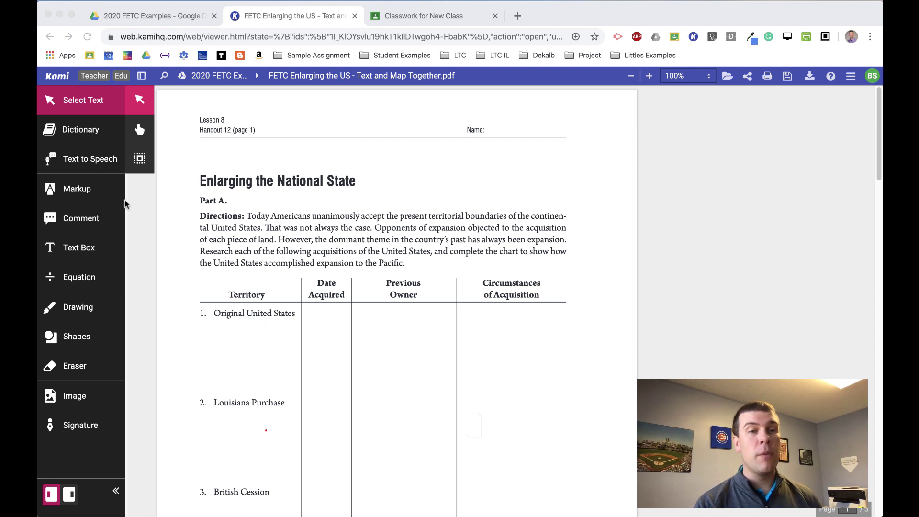
click(83, 218)
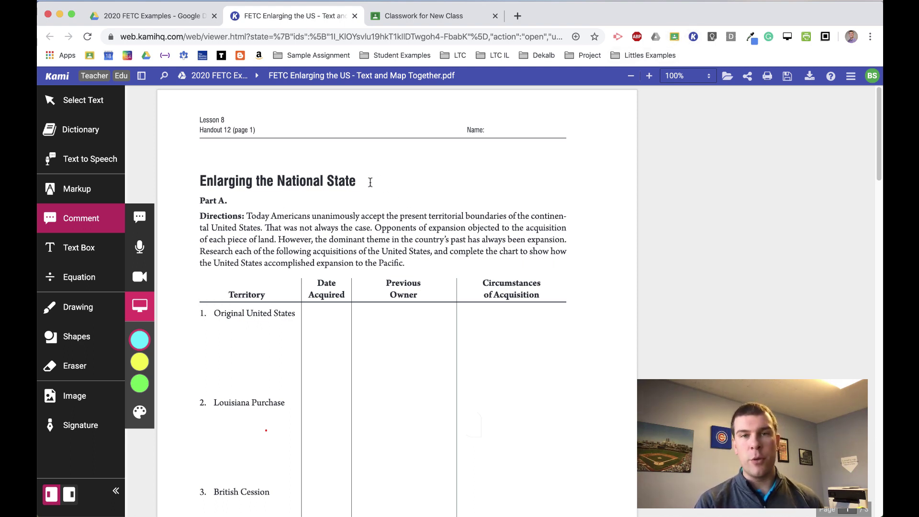
Choose the screen-recording comment and share Screen 1 as the entire screen to begin recording
click(373, 182)
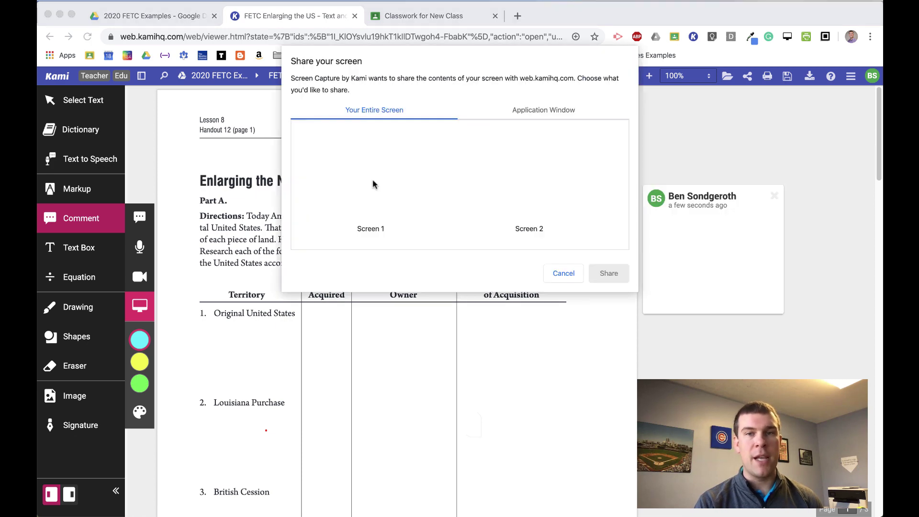
click(402, 181)
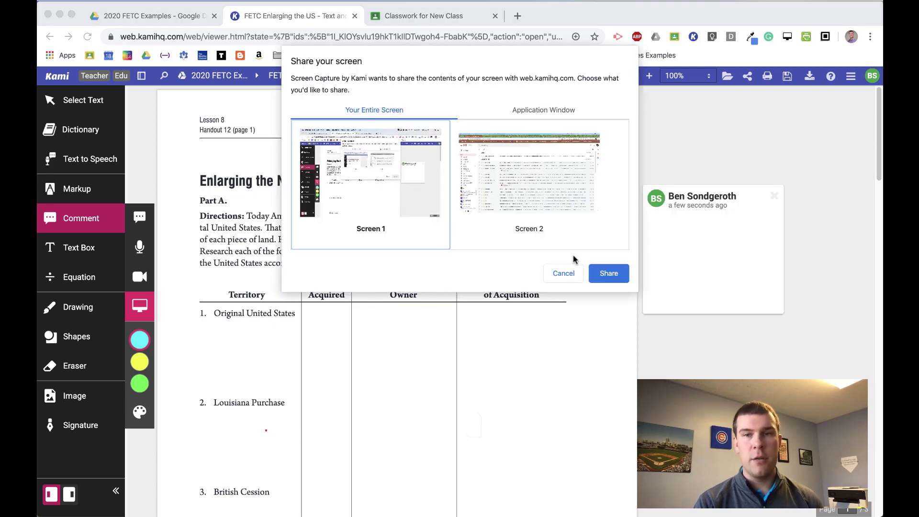
click(595, 273)
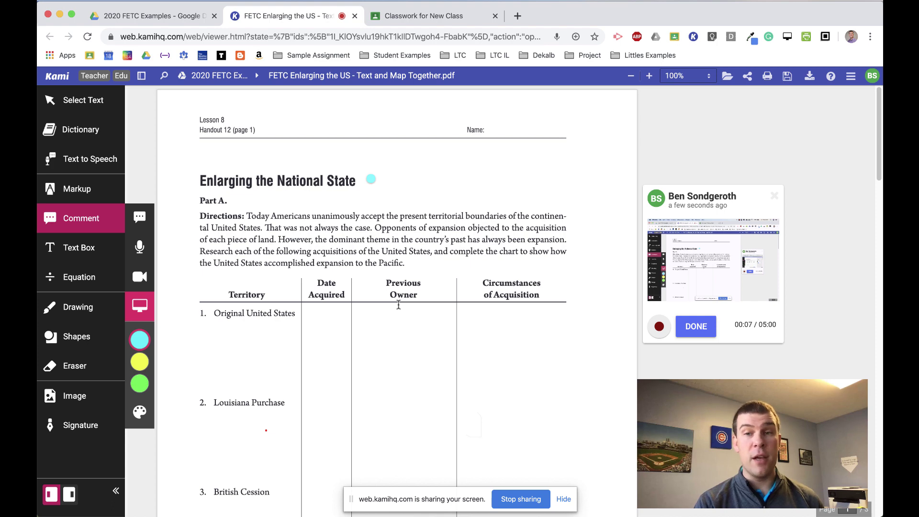
scroll(398, 305, down, 2)
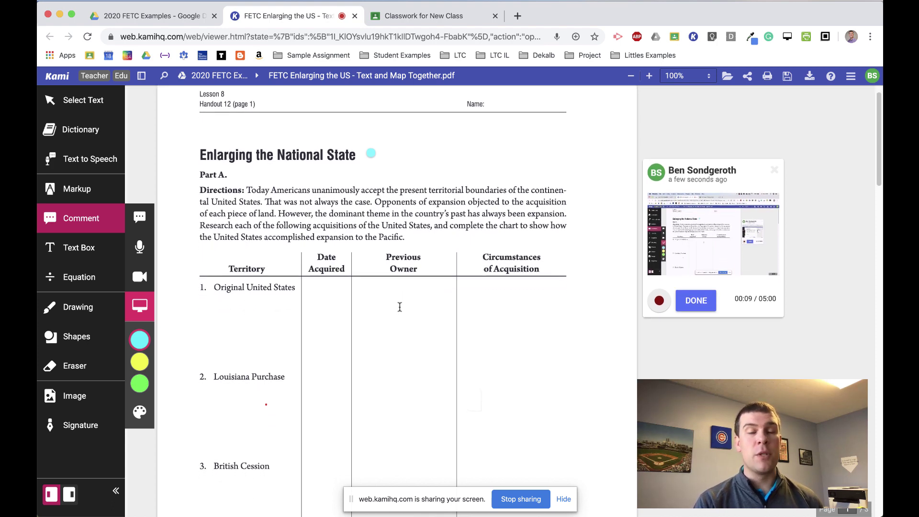
scroll(397, 278, down, 5)
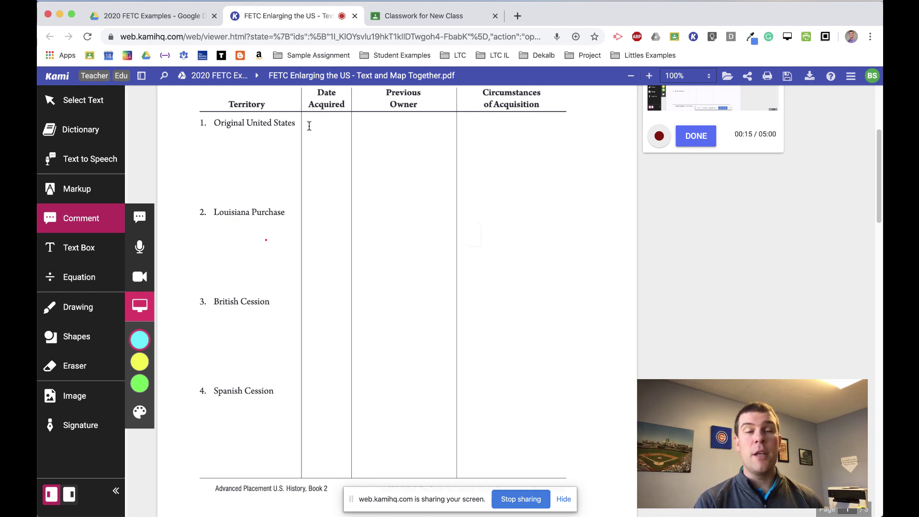
Activate the Text Box tool, leaving the font size at 18 px
click(89, 244)
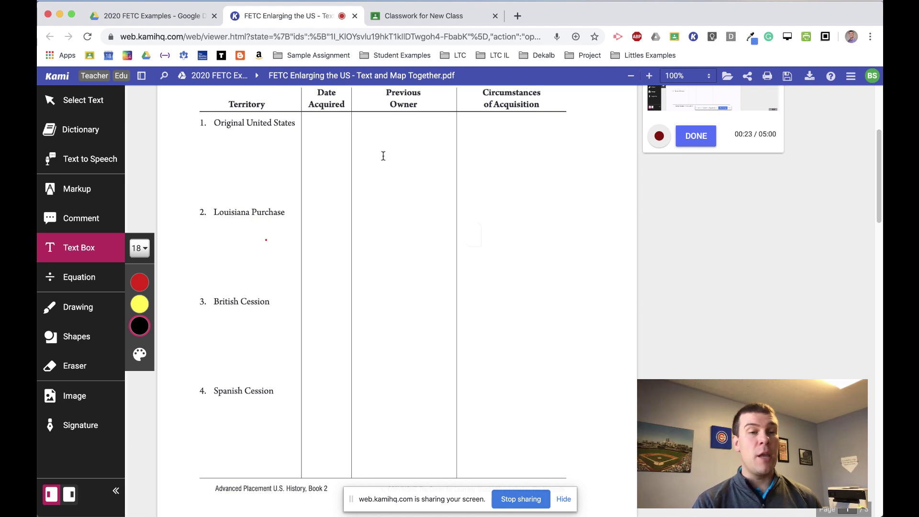
click(140, 248)
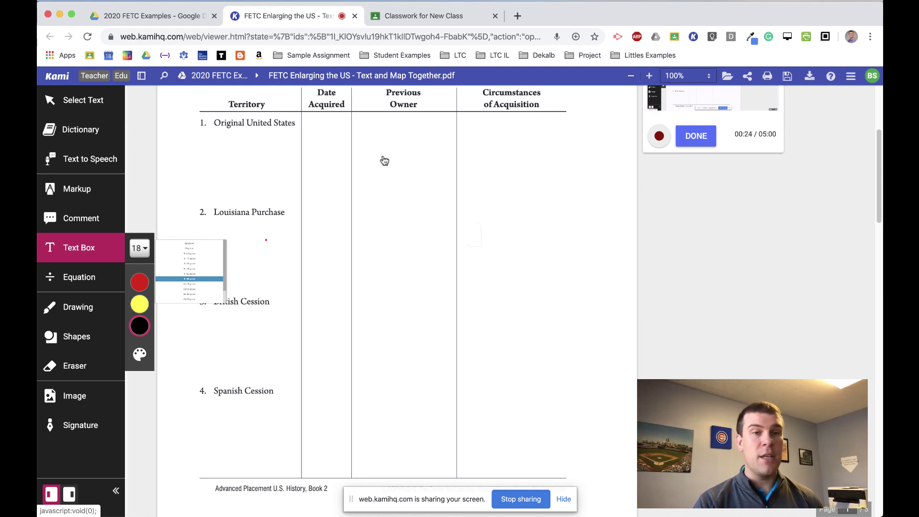
click(141, 248)
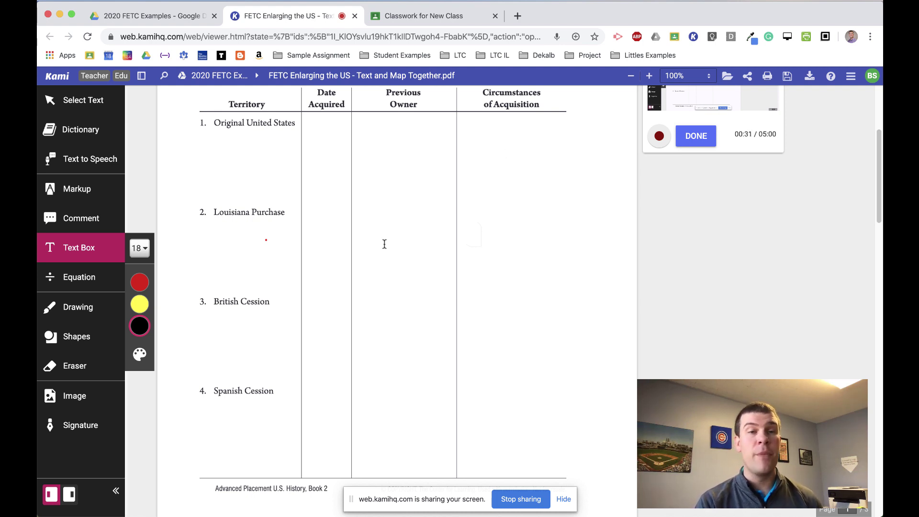
click(73, 249)
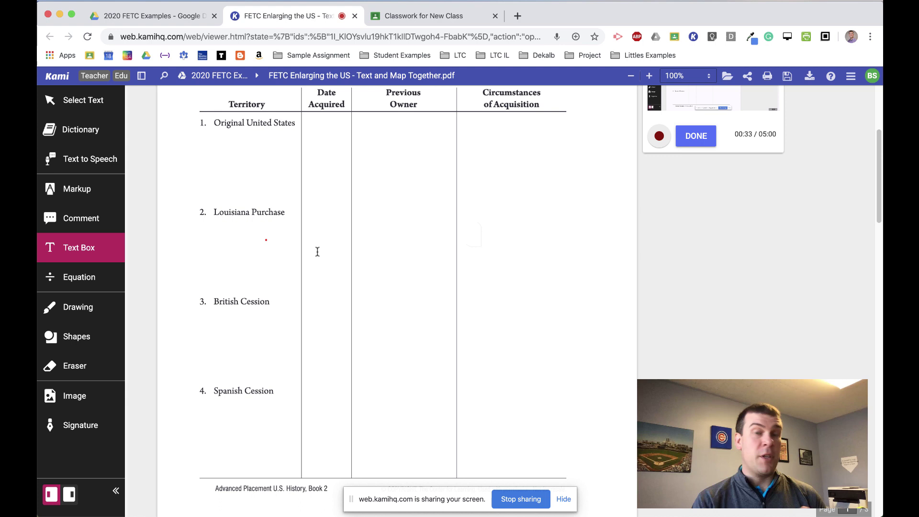
Scroll to the page 3 map, hide the sharing notice, and rotate the page clockwise
scroll(336, 263, down, 5)
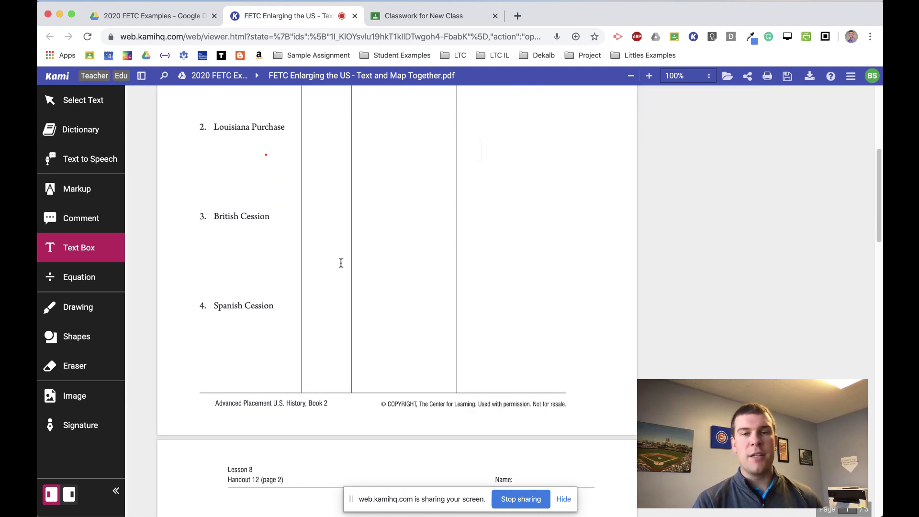
scroll(341, 269, down, 10)
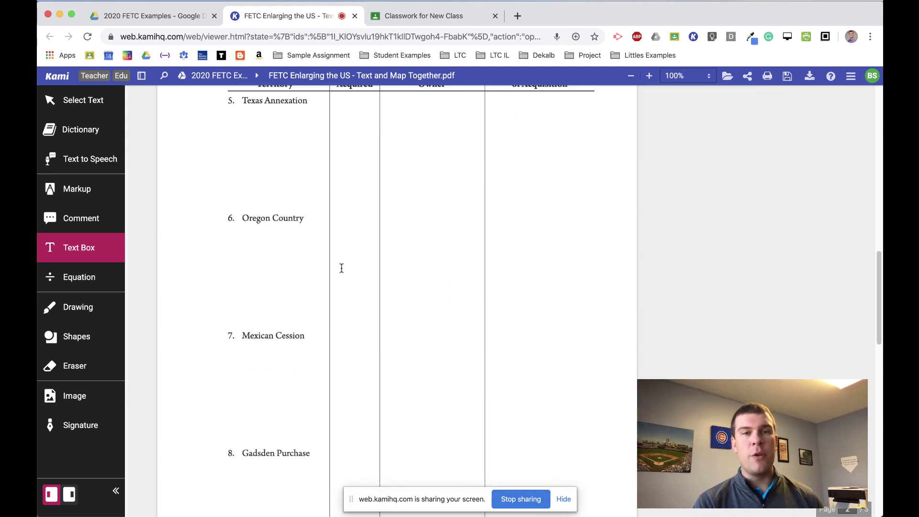
scroll(341, 271, down, 10)
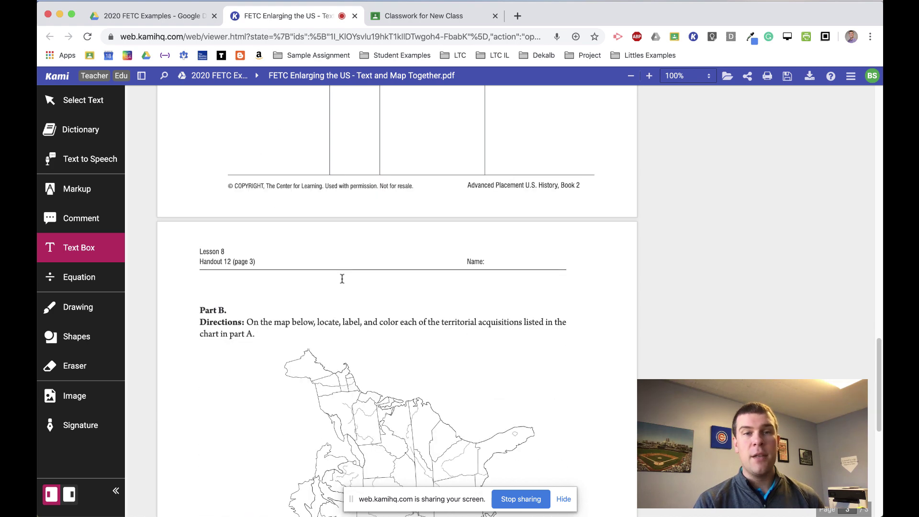
scroll(345, 279, down, 1)
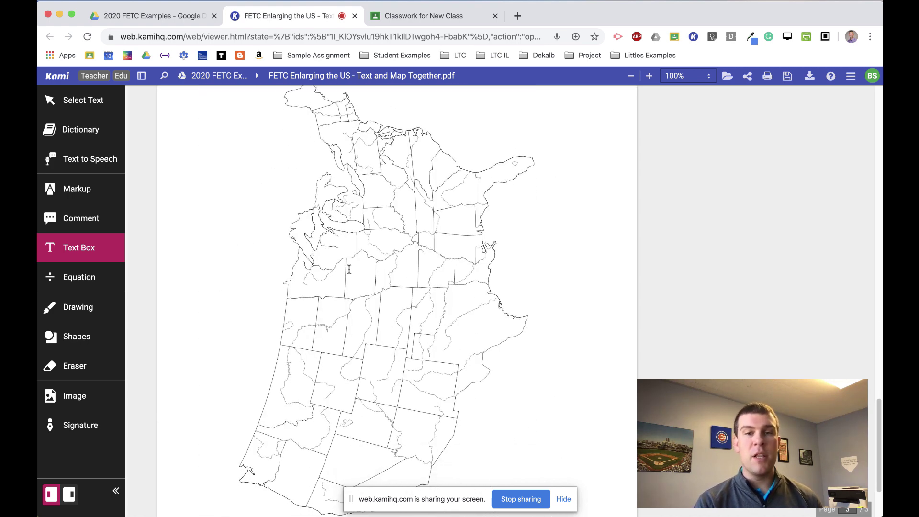
click(563, 499)
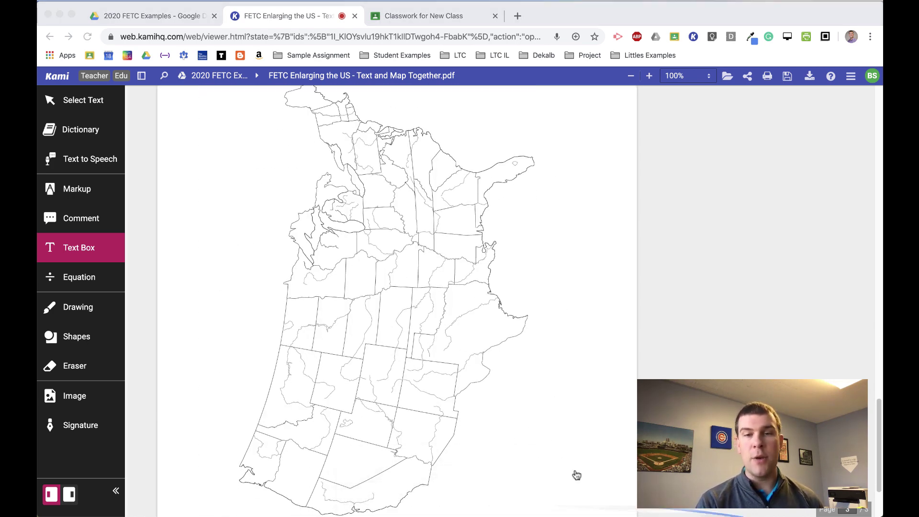
click(851, 76)
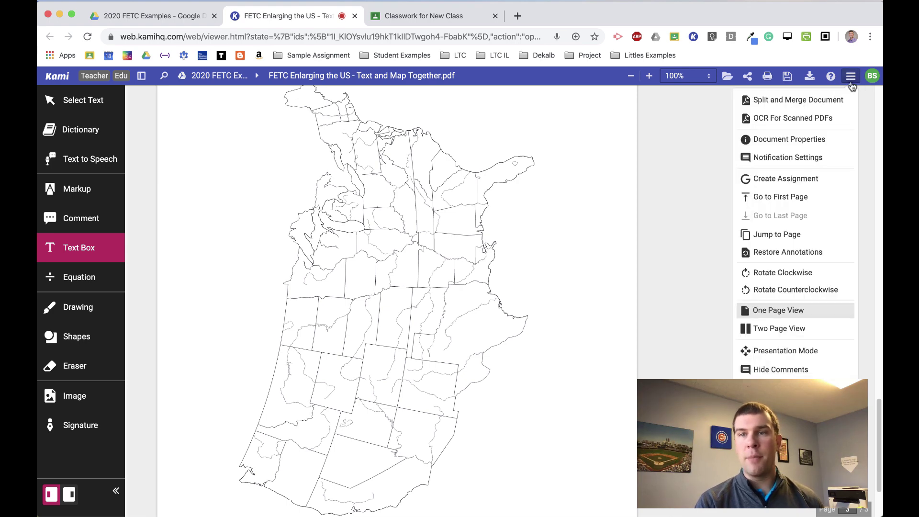
click(786, 279)
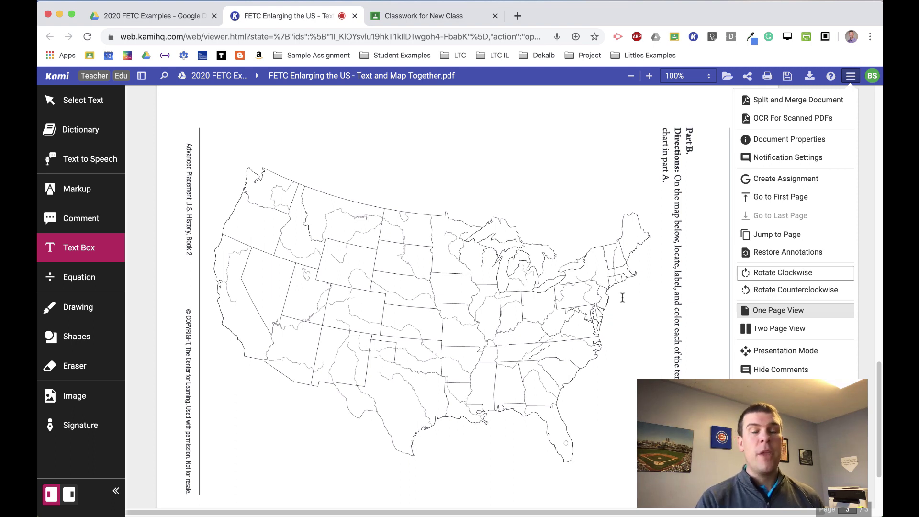
Draw a yellow freehand line from Maine along the Appalachians down toward Florida
click(85, 309)
click(140, 368)
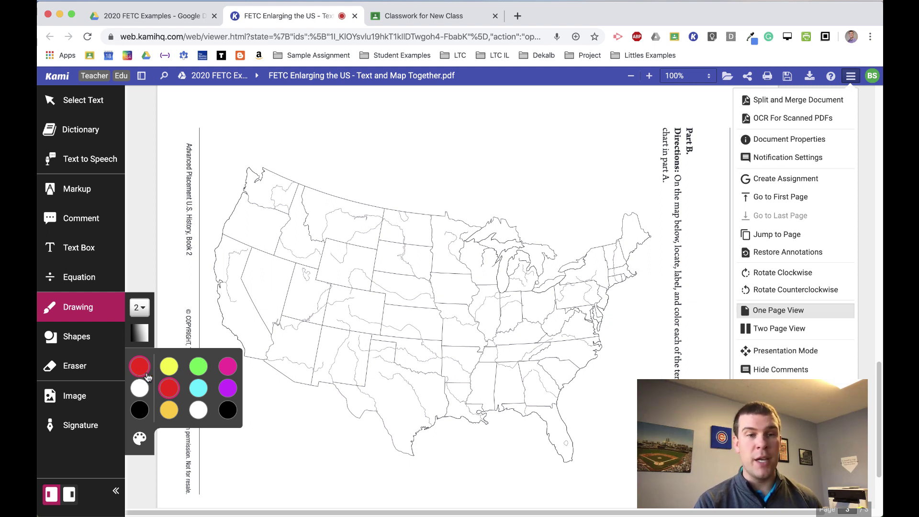
click(169, 367)
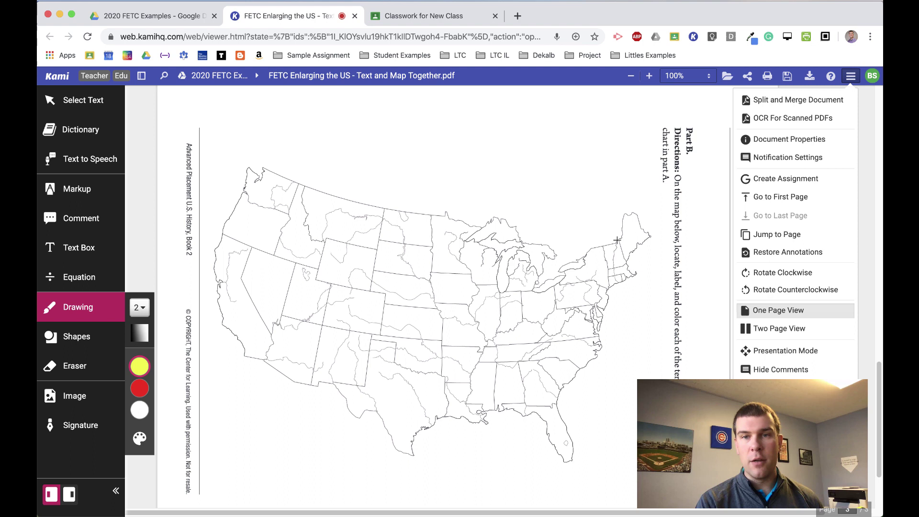
mouse_move(617, 240)
mouse_down()
mouse_move(558, 272)
mouse_move(525, 415)
mouse_move(553, 454)
mouse_move(585, 444)
mouse_move(605, 401)
mouse_up()
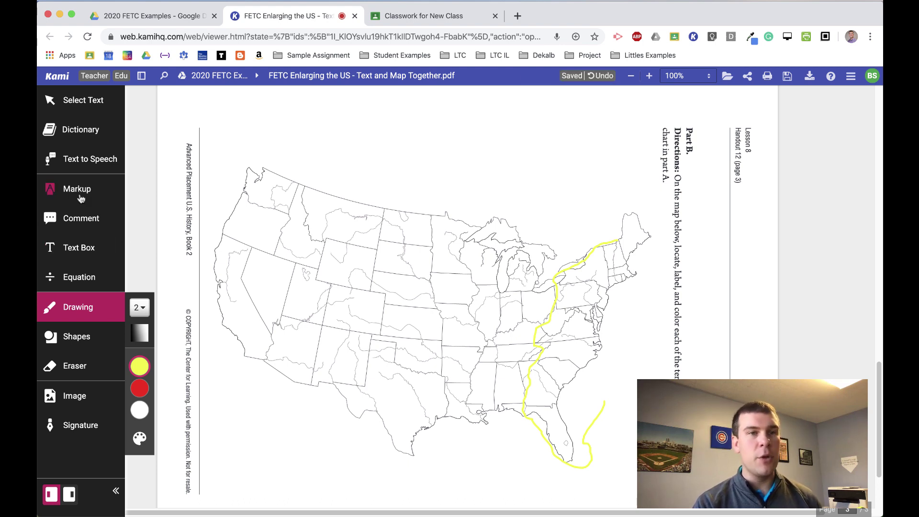
Select the yellow coastline line on the map and delete it
click(91, 103)
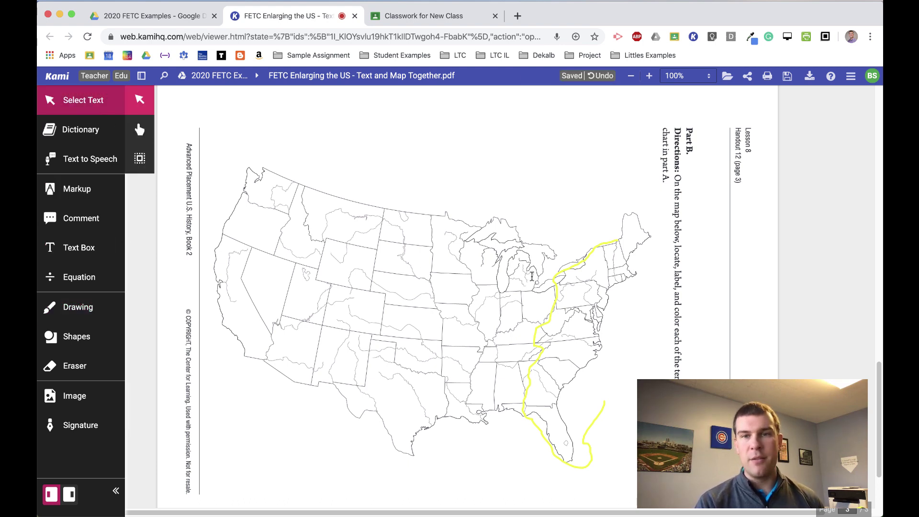
click(556, 296)
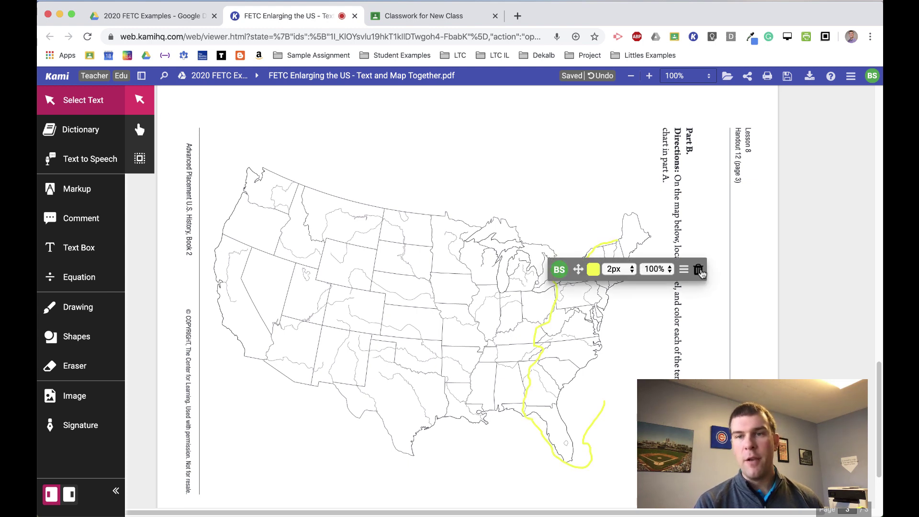
click(699, 271)
Rotate the map page counterclockwise back upright and scroll up to page 1
click(852, 78)
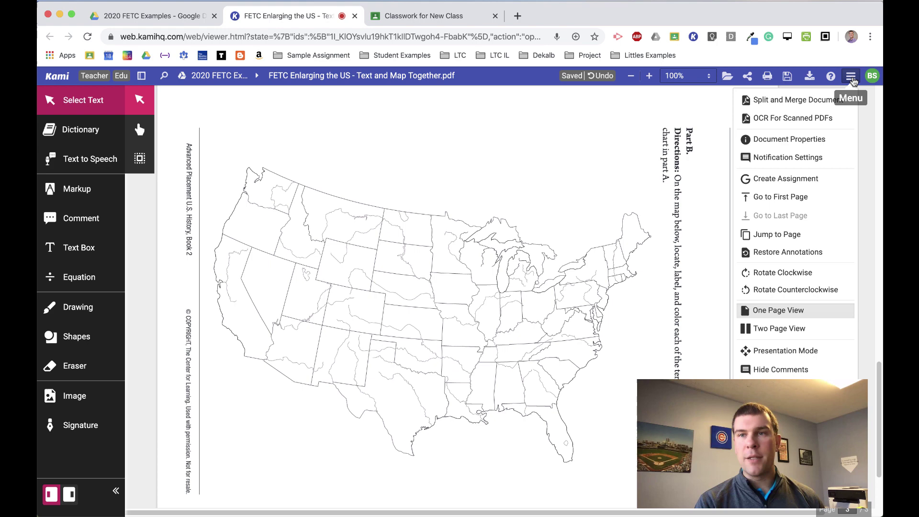
click(801, 290)
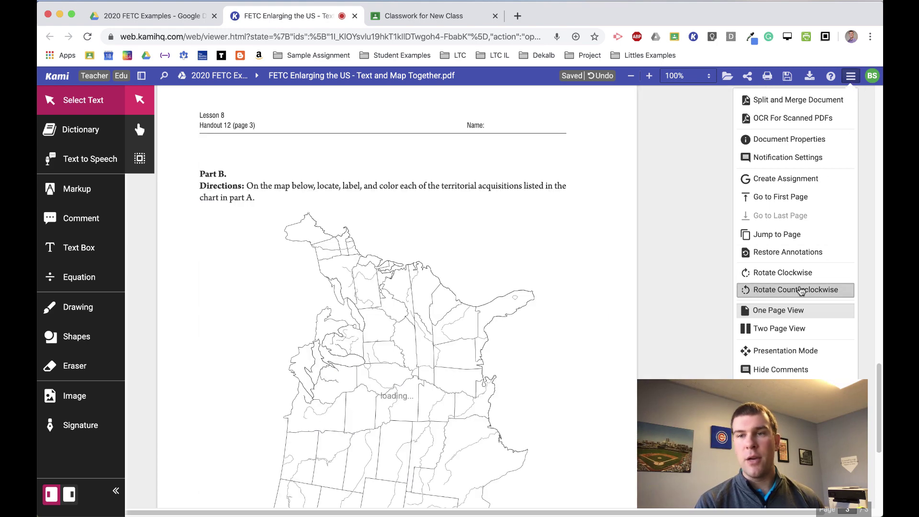
click(656, 253)
scroll(658, 264, up, 10)
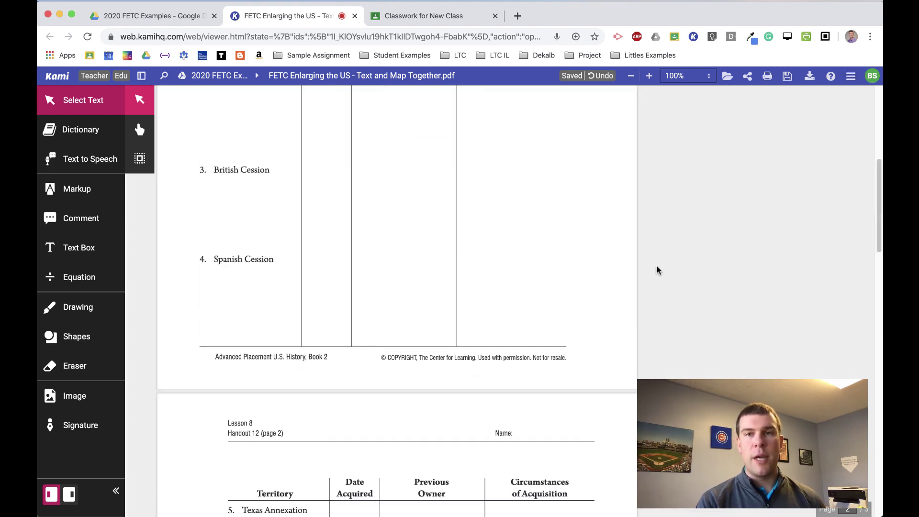
scroll(657, 270, up, 5)
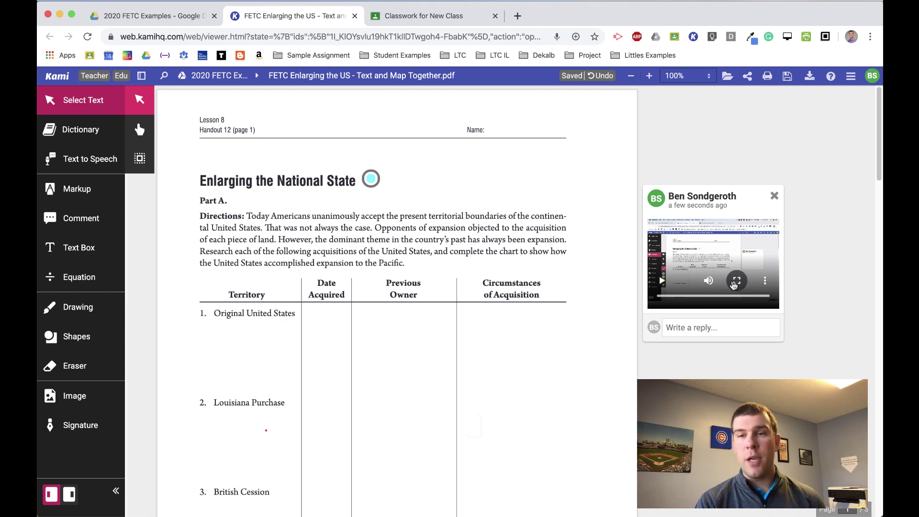
click(735, 286)
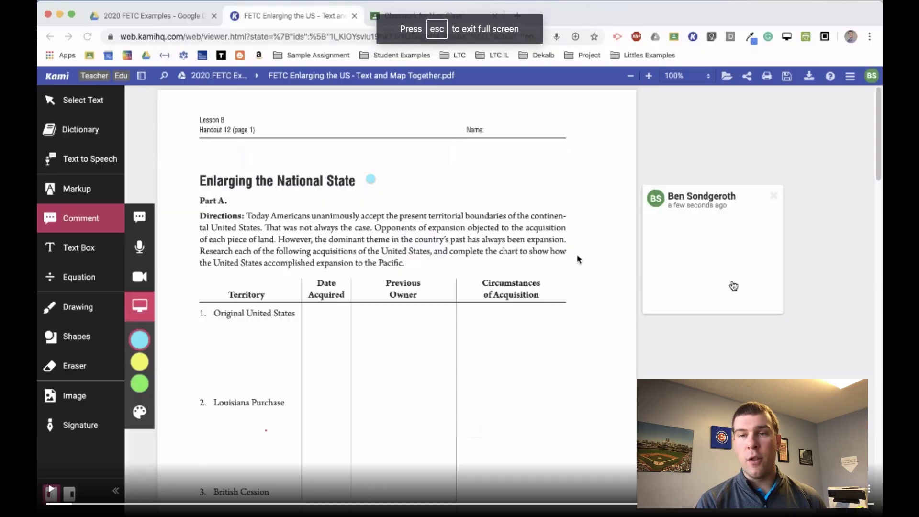
click(51, 488)
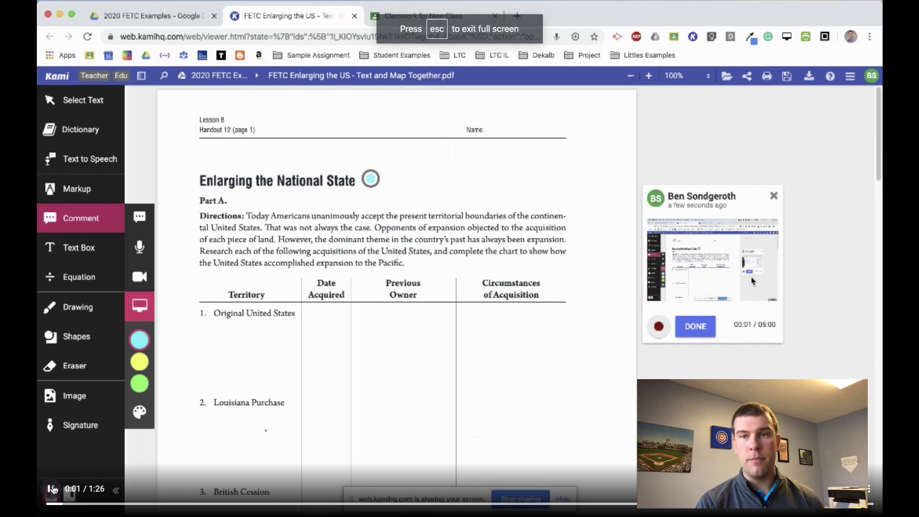
click(52, 488)
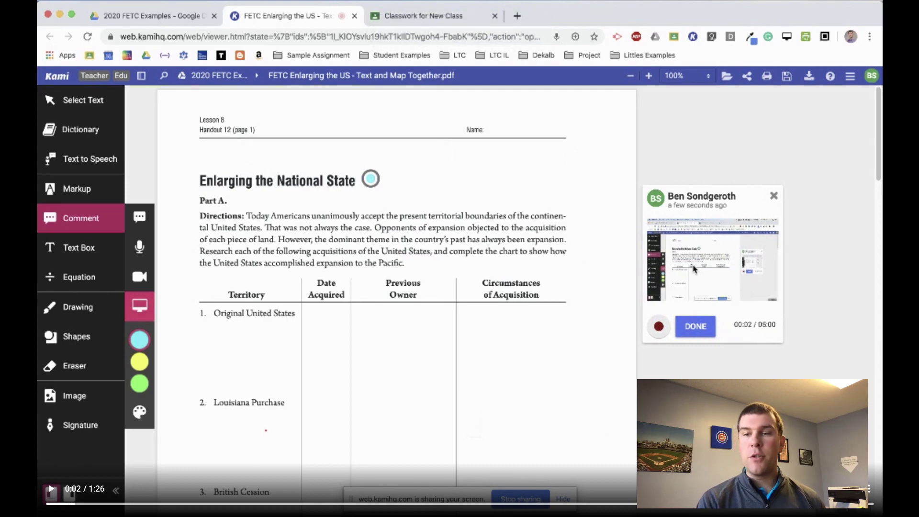
key(Escape)
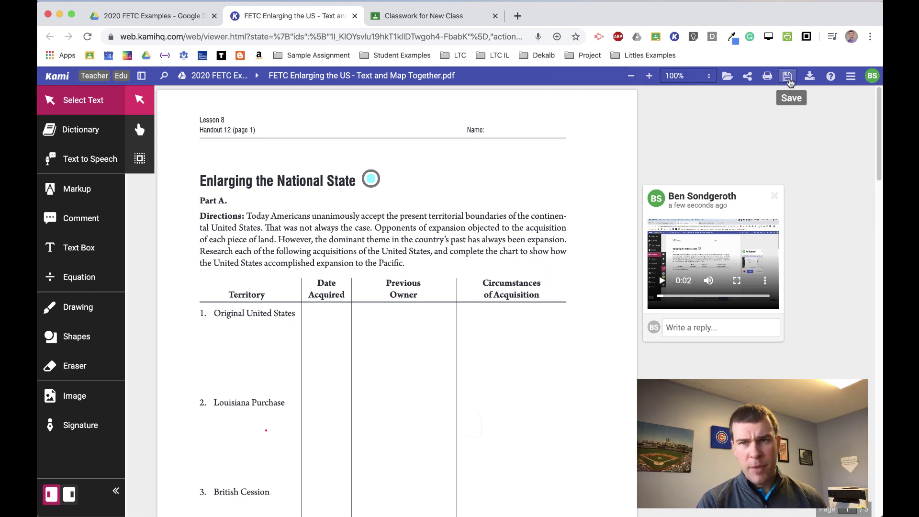
Save the handout to Google Drive now and bring up its sharing options
click(785, 80)
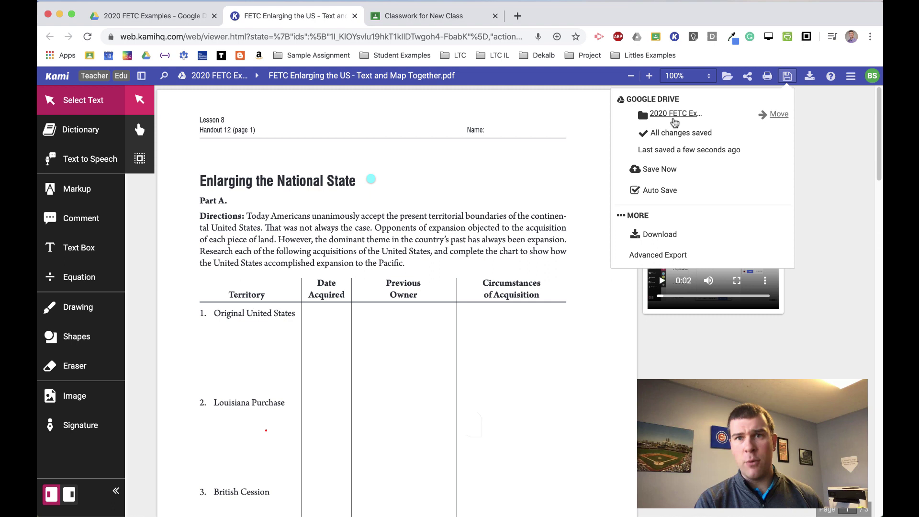
click(666, 176)
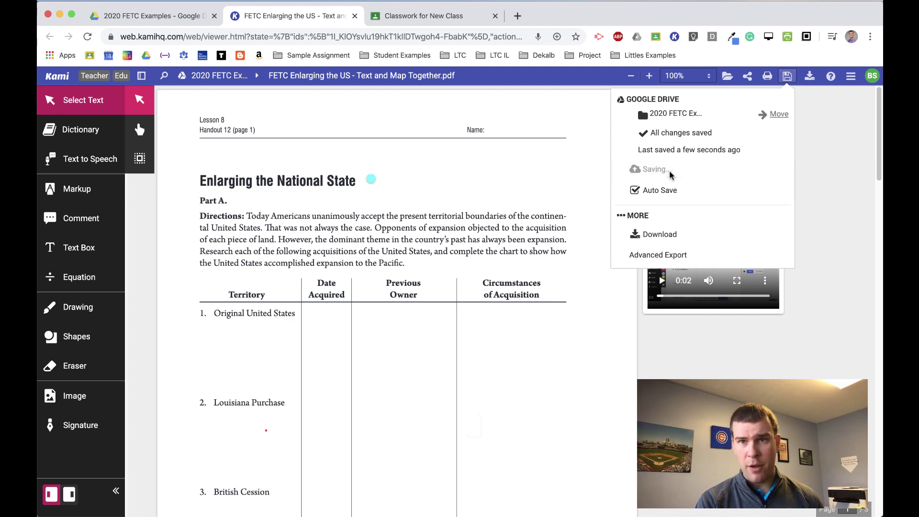
click(814, 179)
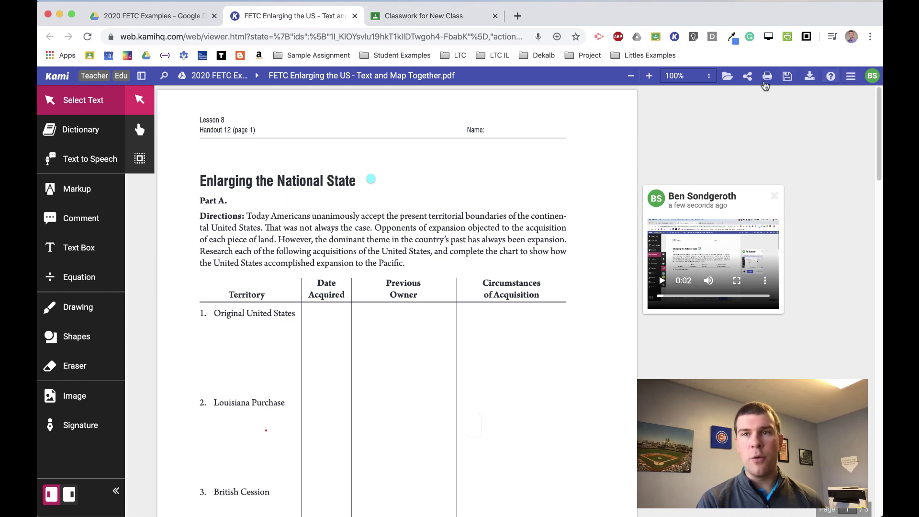
click(748, 76)
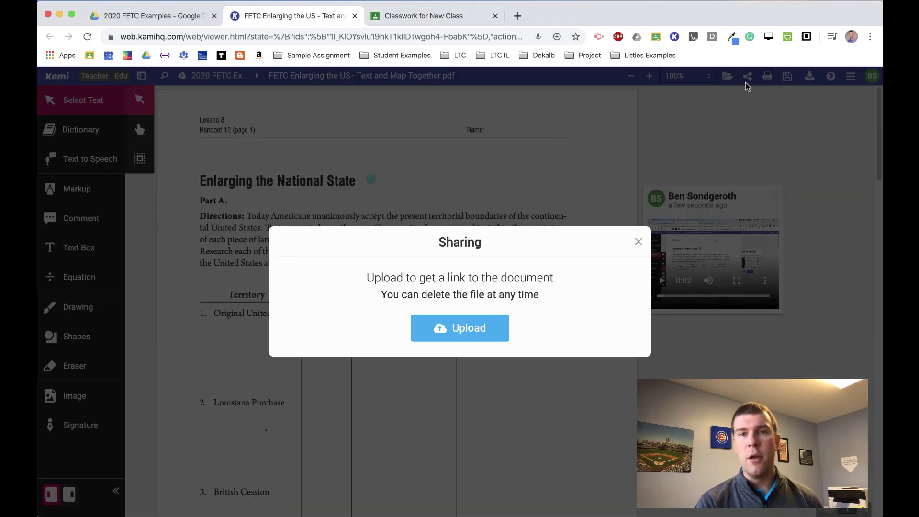
On the Classwork page, create a Kami assignment titled 'Enlarging the US'
click(639, 242)
click(441, 19)
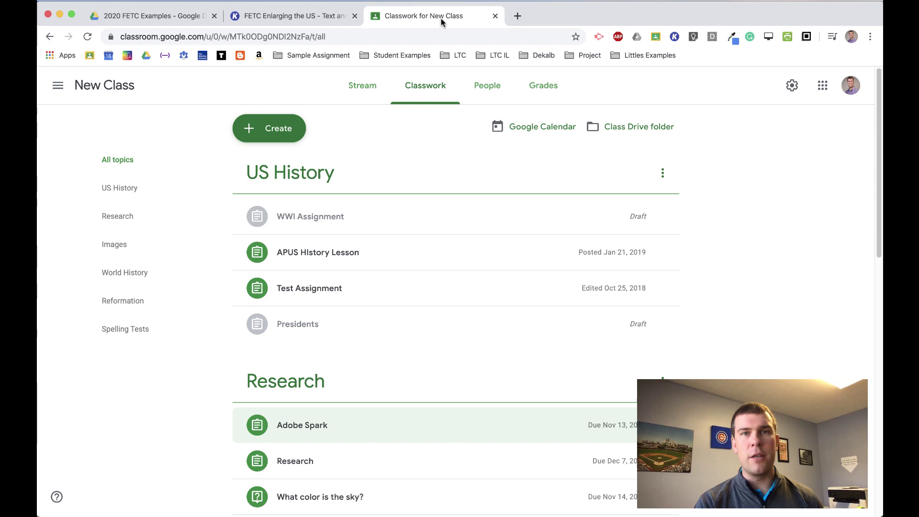
click(280, 129)
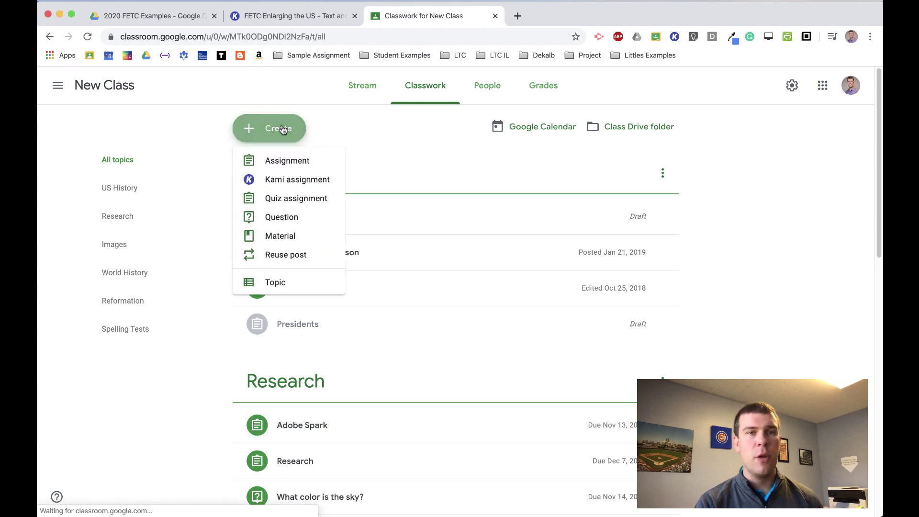
click(314, 183)
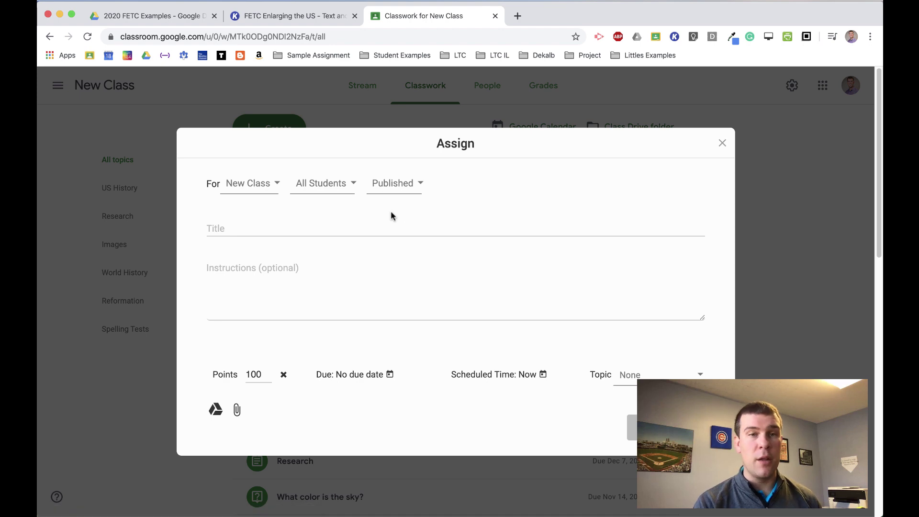
click(284, 227)
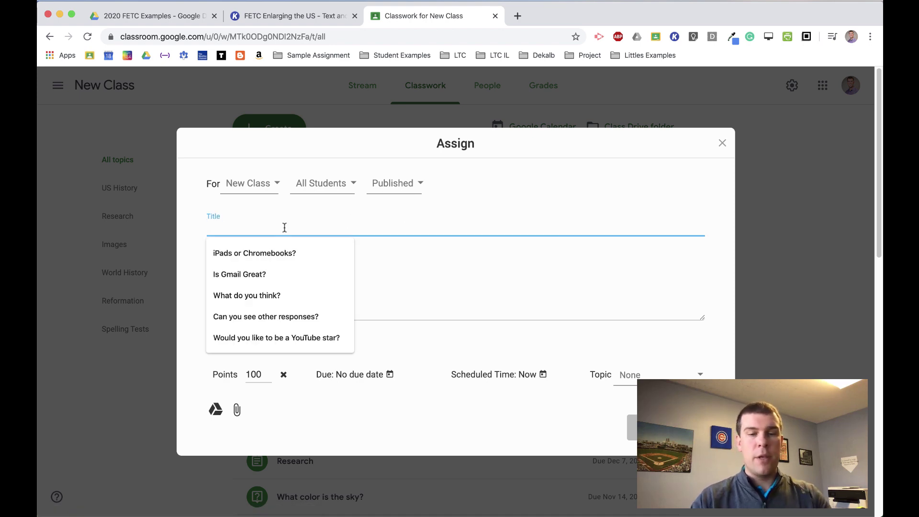
text(Enlarg)
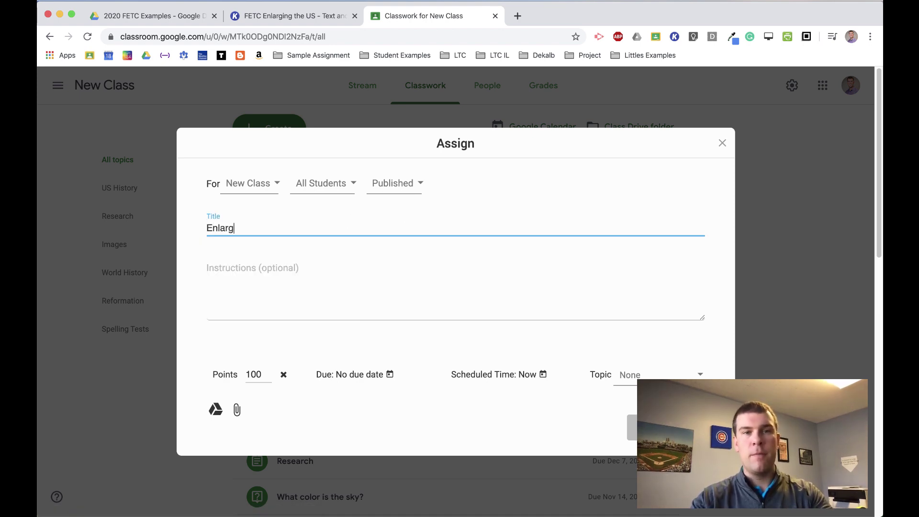
text(ing the US)
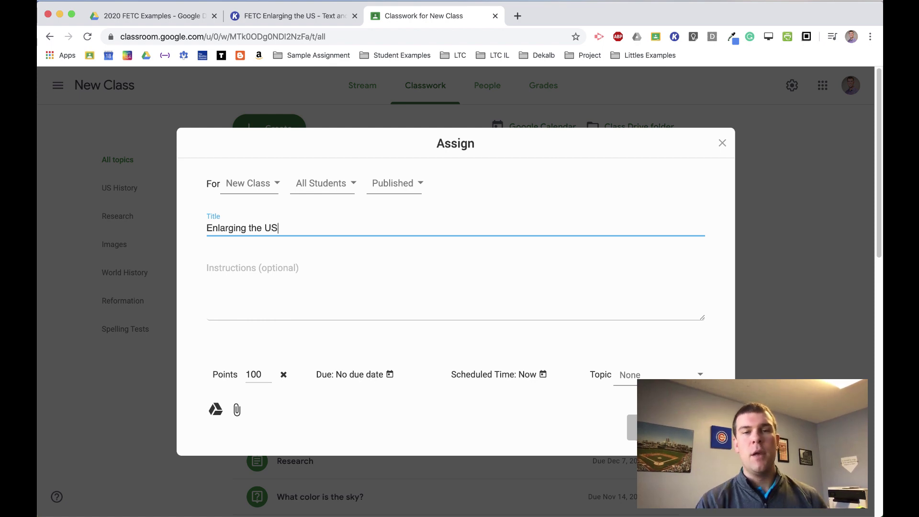
Attach 'FETC Enlarging the US - Text and Map Together.pdf' from Drive and assign it
click(216, 410)
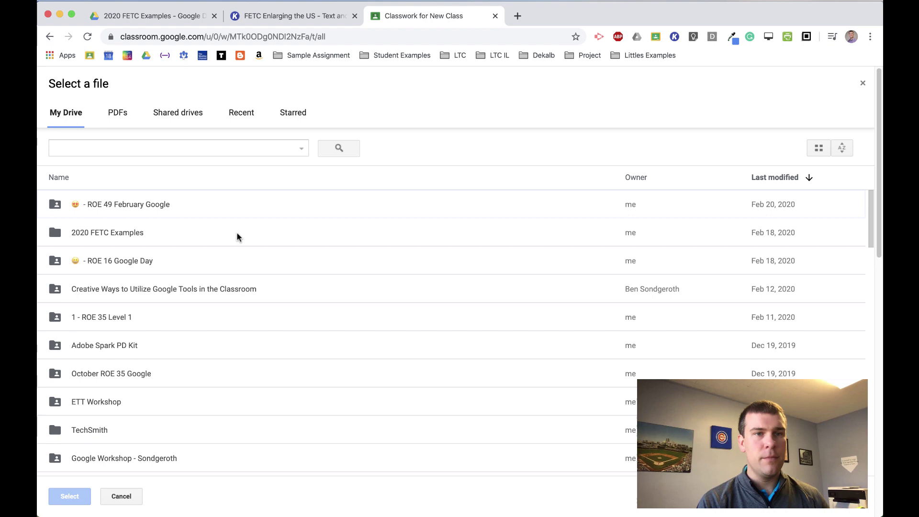
click(178, 148)
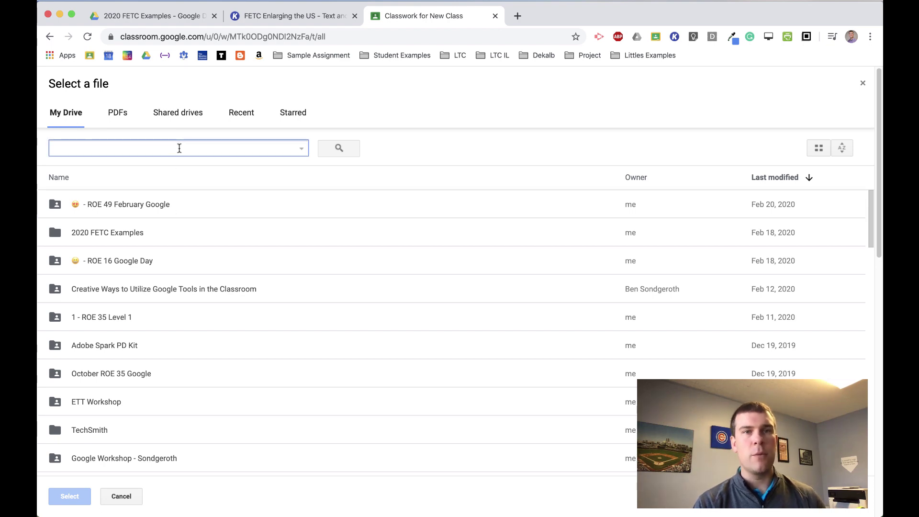
text(FETC)
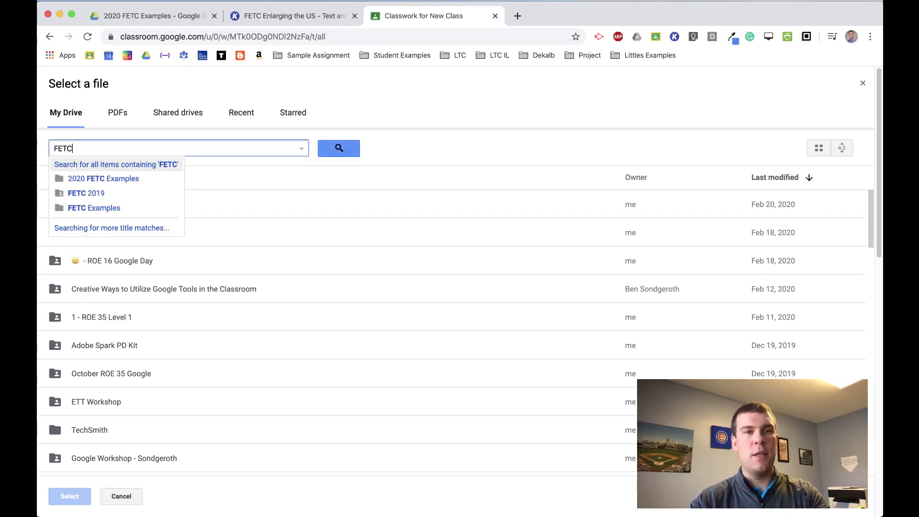
text( En)
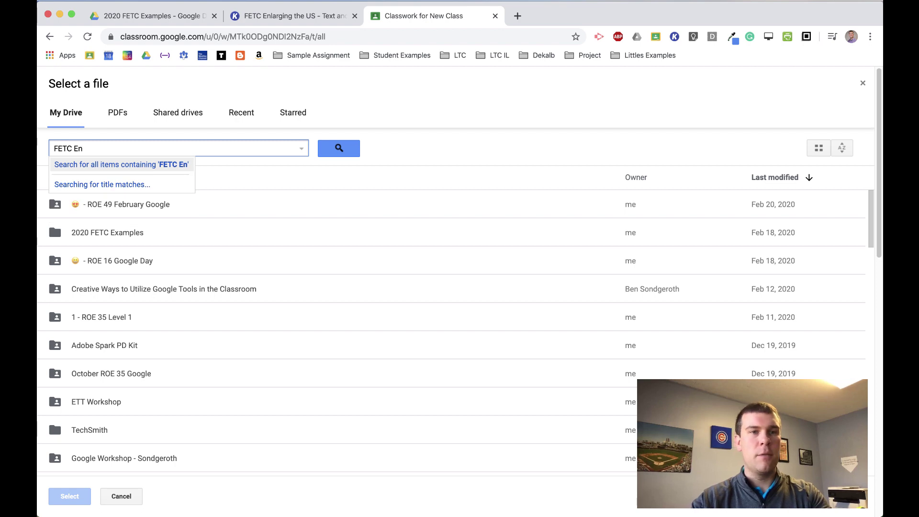
text(lar)
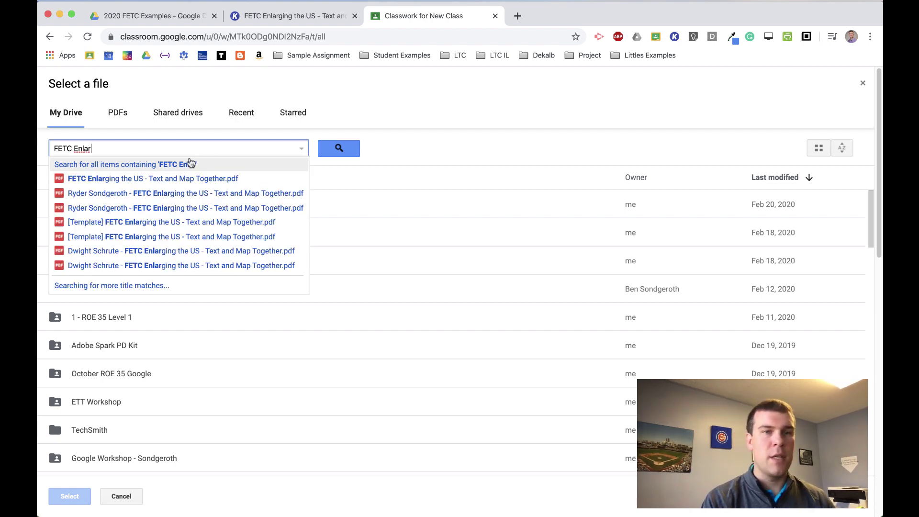
click(187, 179)
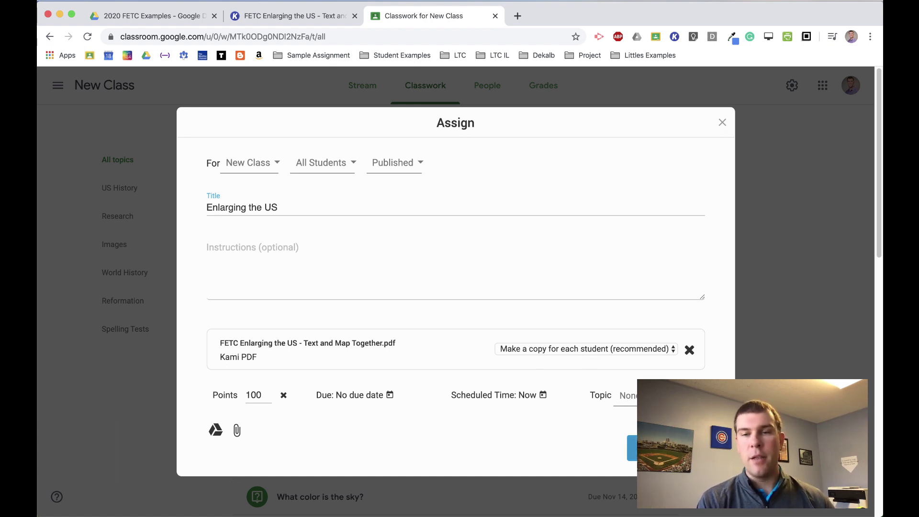
click(646, 448)
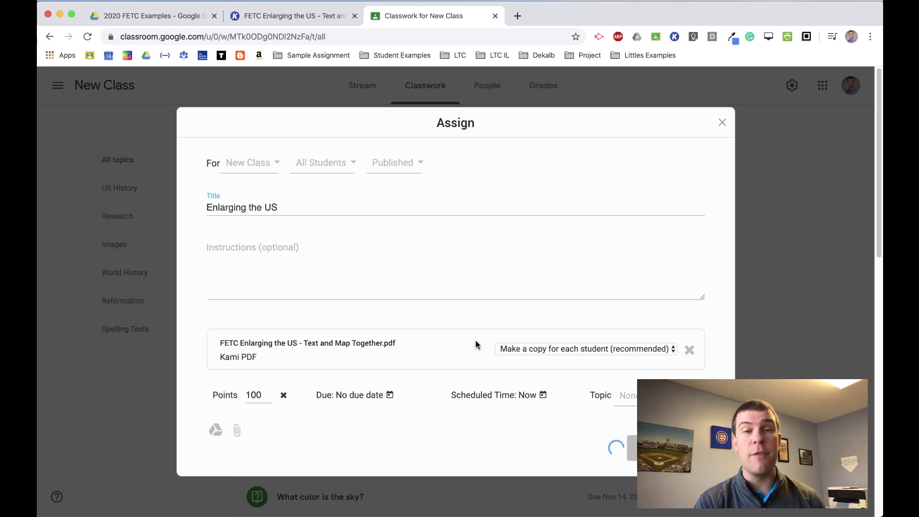
Switch to the student's browser profile and preview the Enlarging the US PDF attachment
click(287, 0)
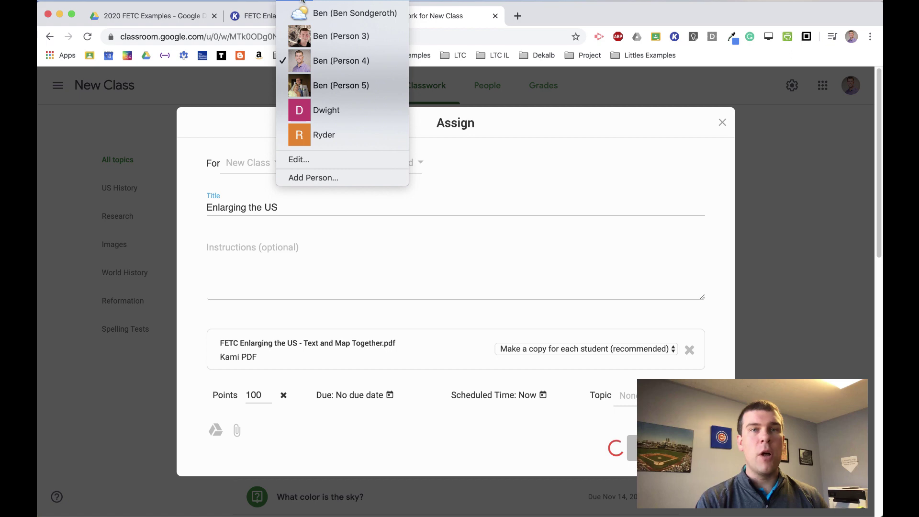
click(343, 142)
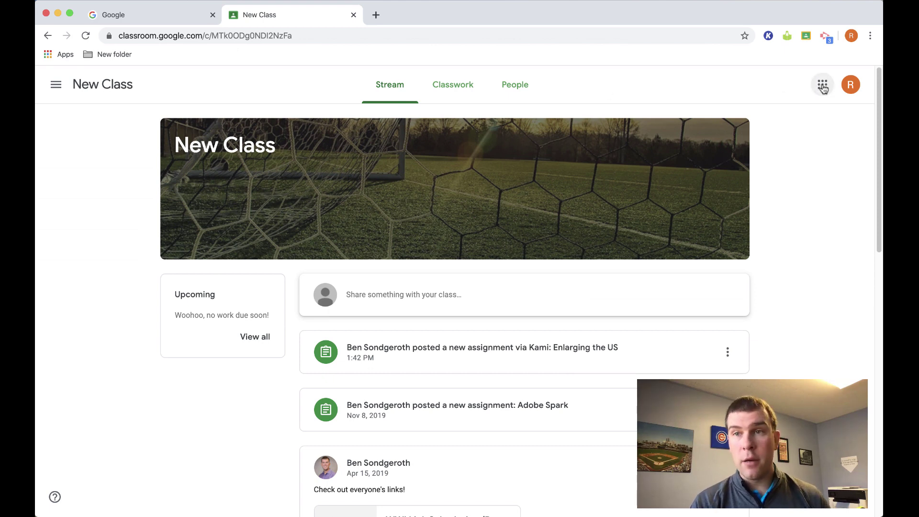
click(449, 94)
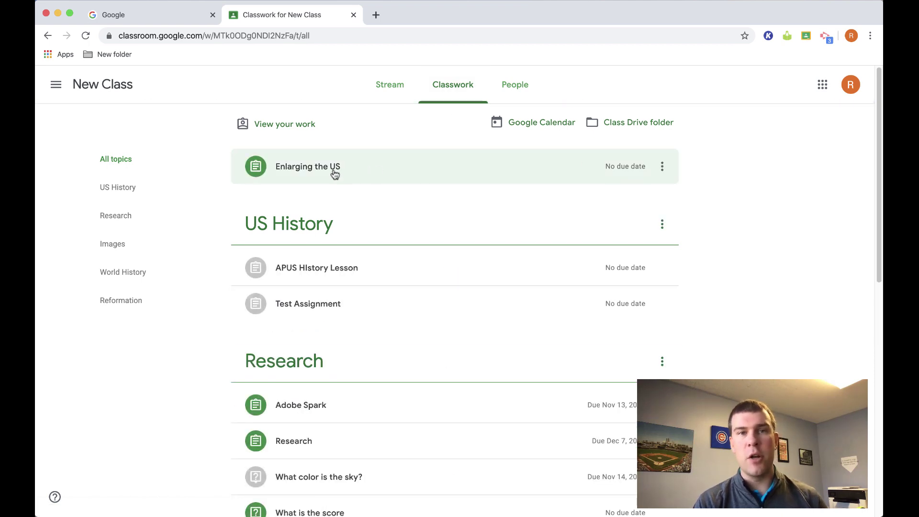
click(335, 173)
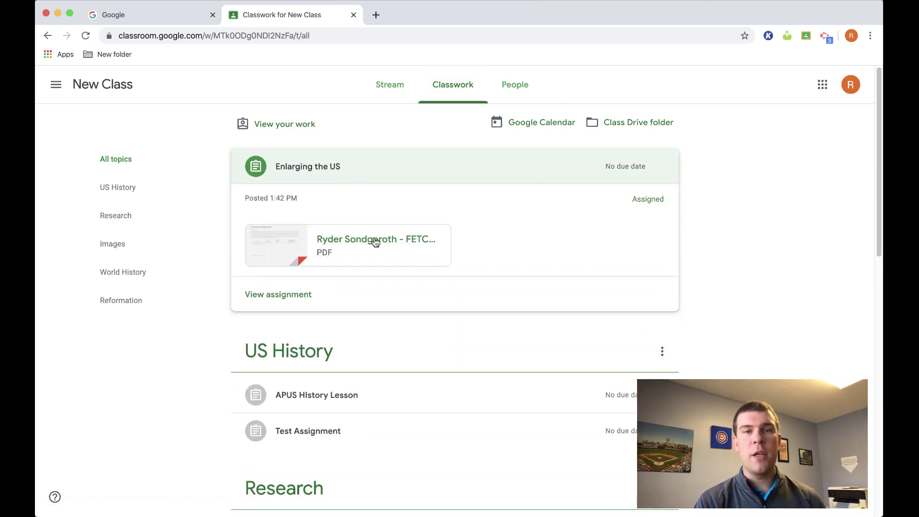
click(374, 240)
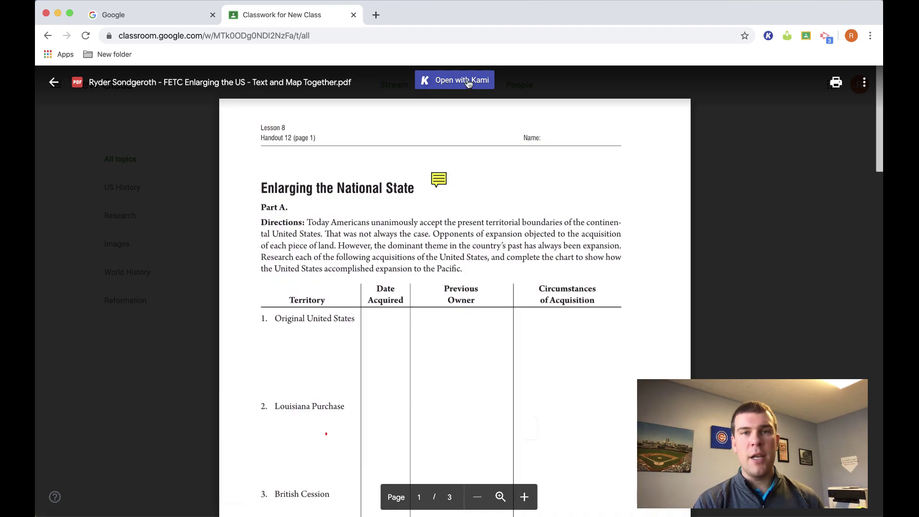
Open the Enlarging the US worksheet in Kami and watch the teacher's video comment full screen
click(469, 81)
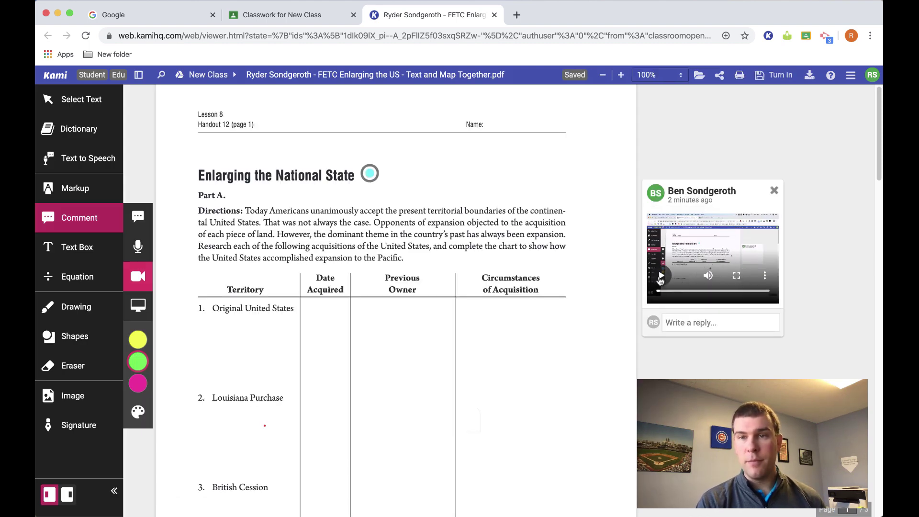
click(662, 276)
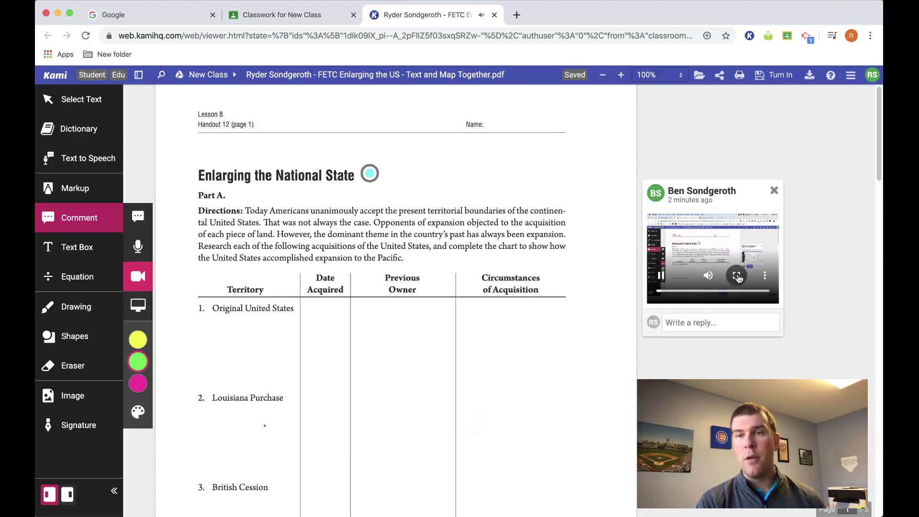
click(737, 262)
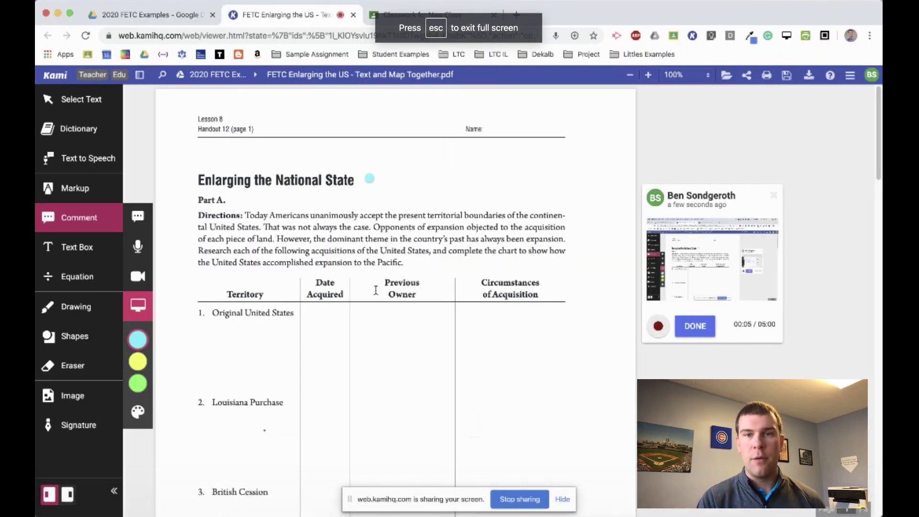
click(511, 301)
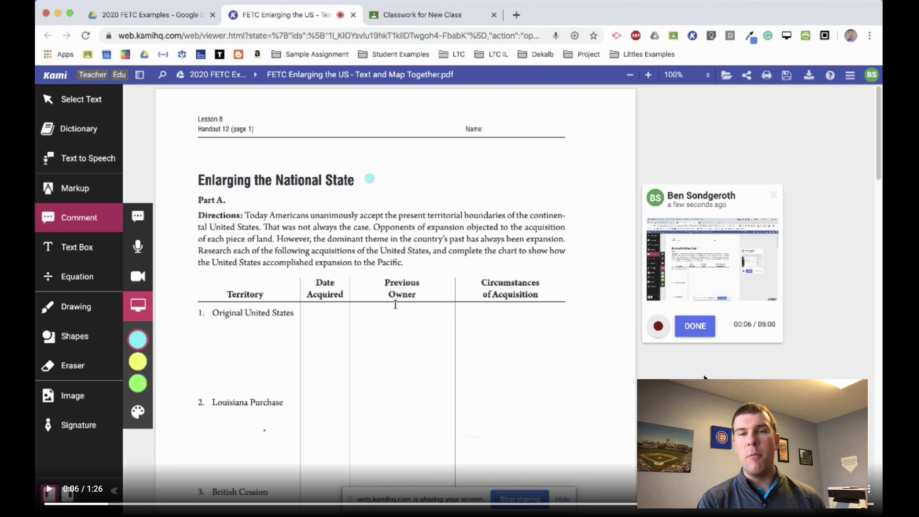
key(Escape)
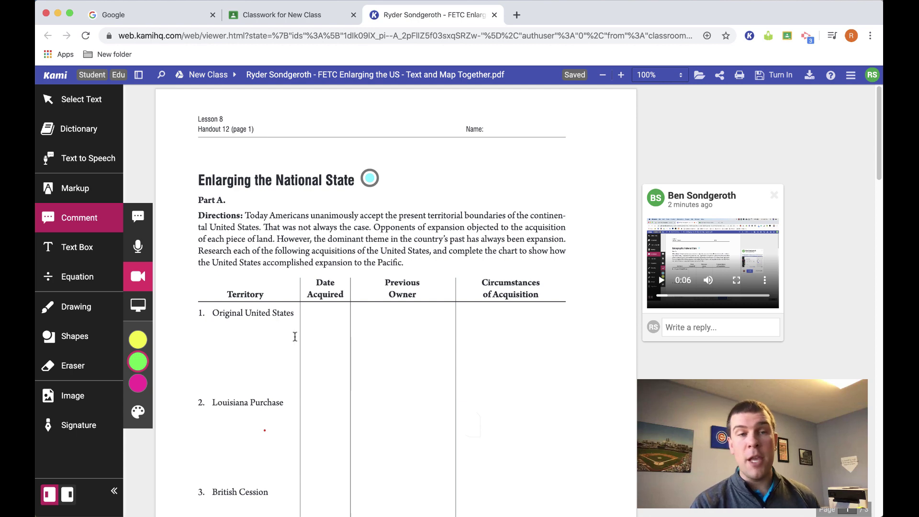
scroll(331, 341, down, 3)
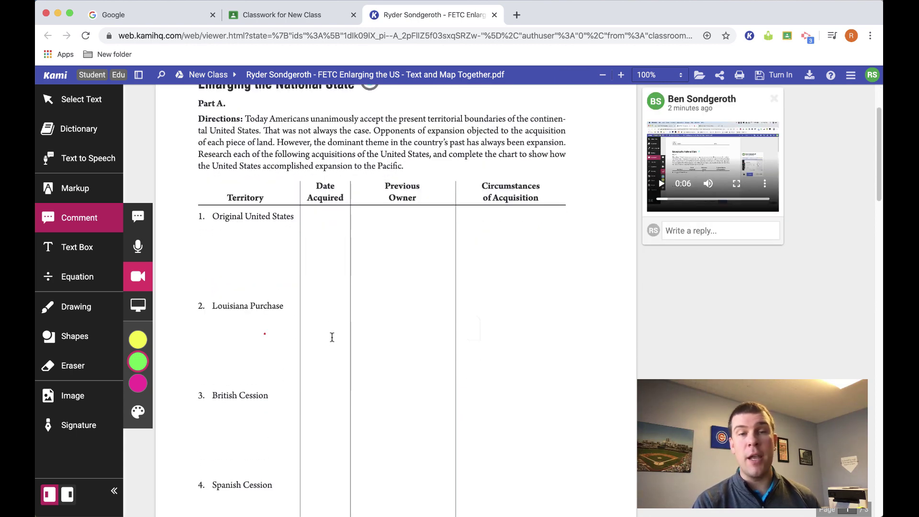
scroll(333, 338, down, 2)
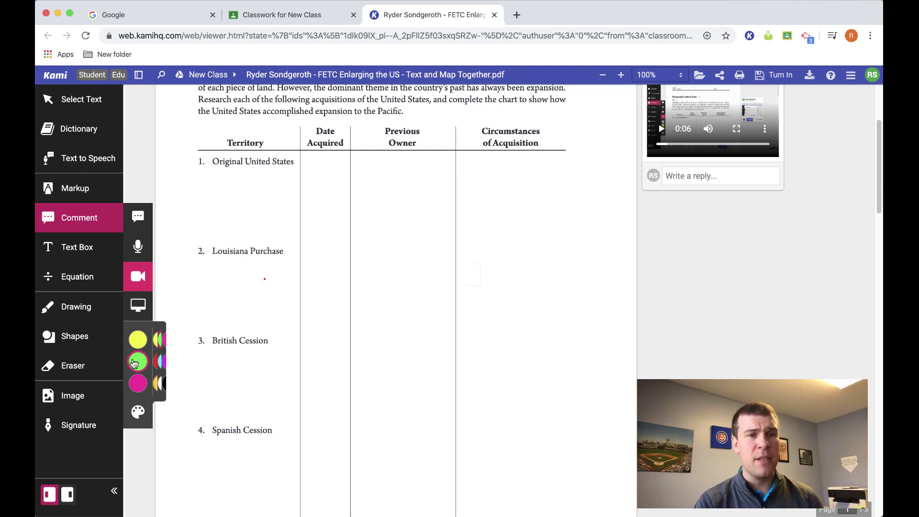
click(89, 400)
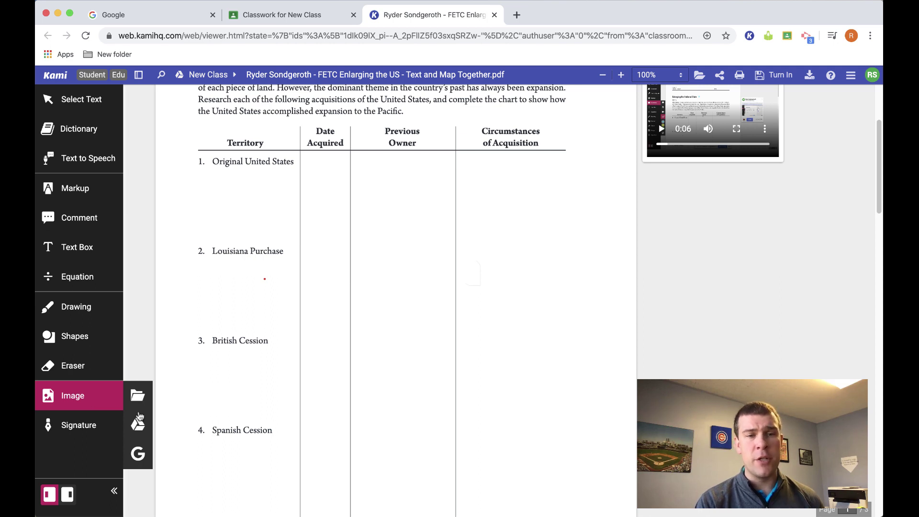
click(139, 455)
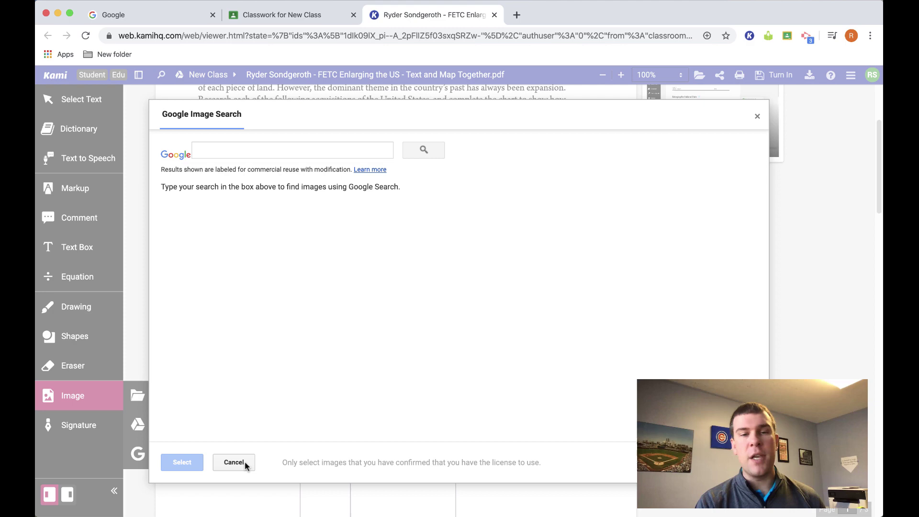
click(245, 462)
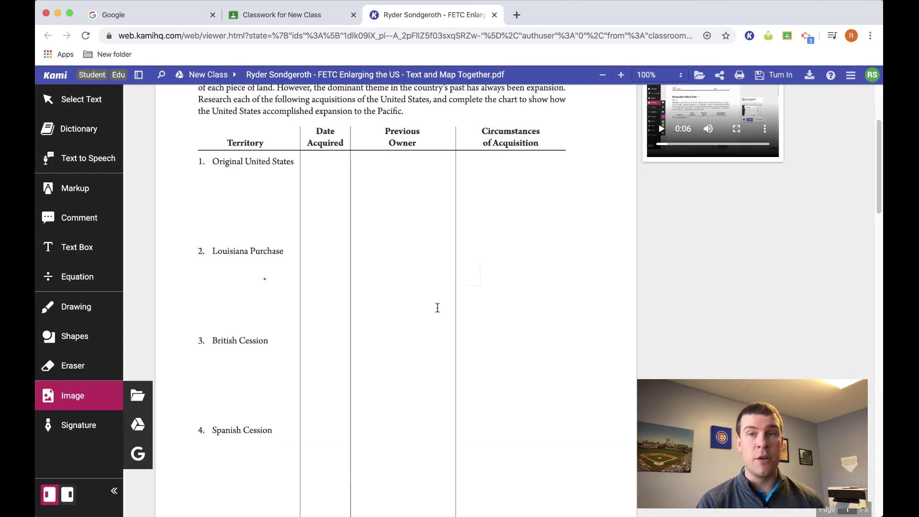
scroll(443, 305, up, 3)
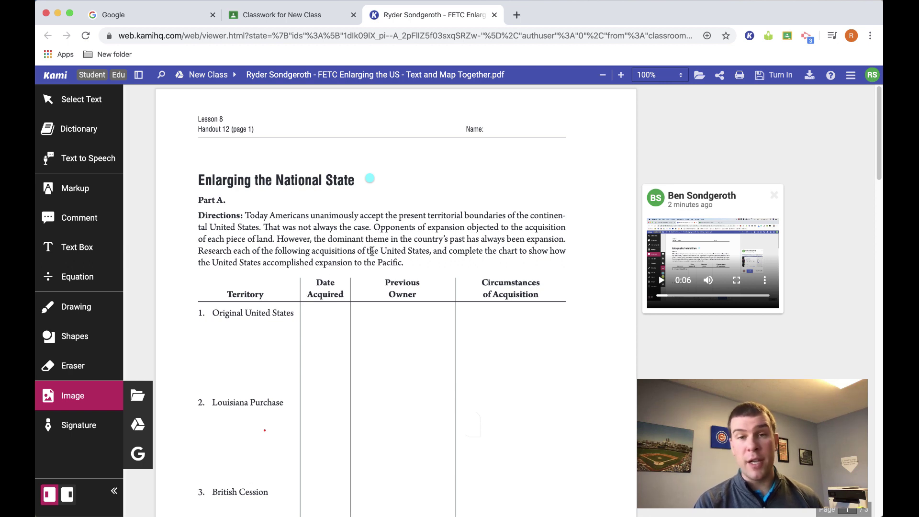
Record a 7-second voice comment in the first row's Previous Owner cell, then turn in the worksheet
click(91, 223)
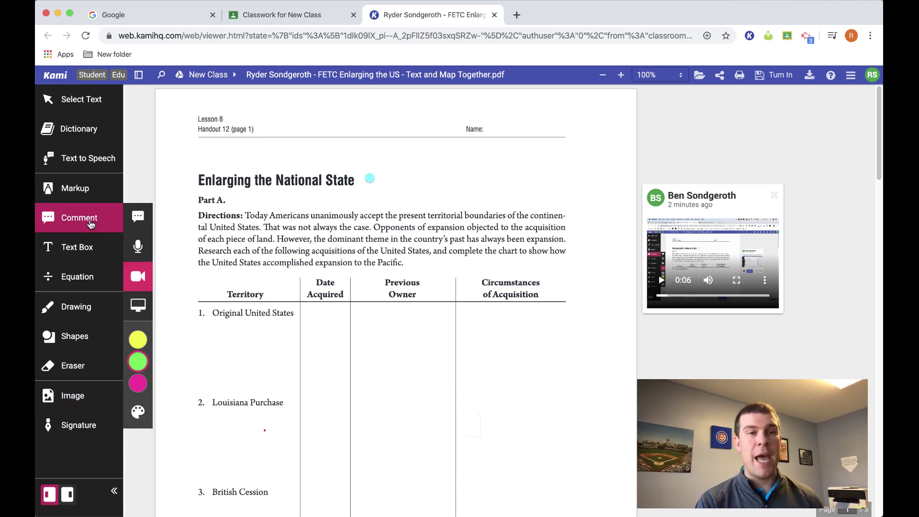
click(138, 248)
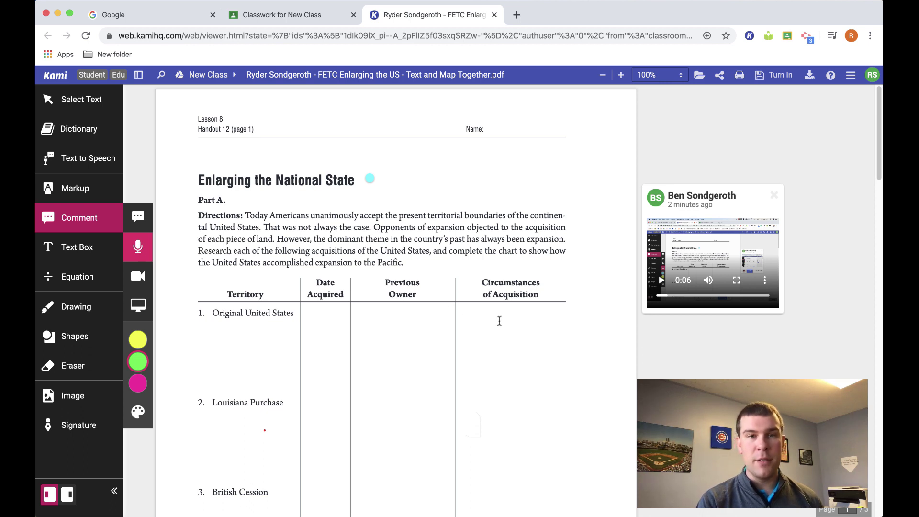
scroll(482, 364, down, 2)
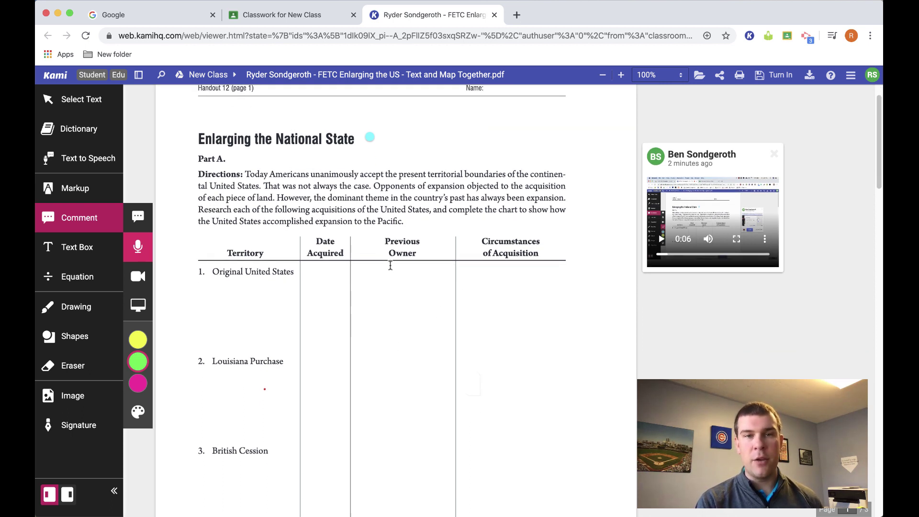
click(396, 277)
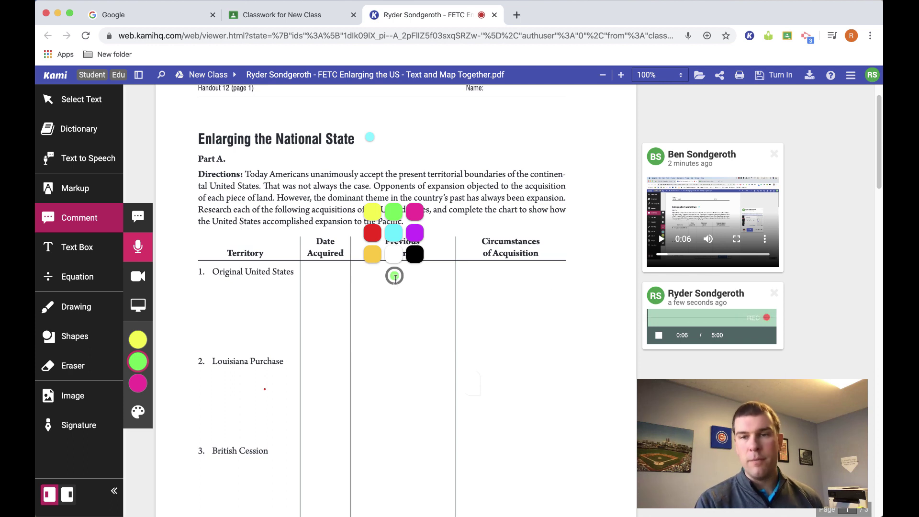
click(658, 335)
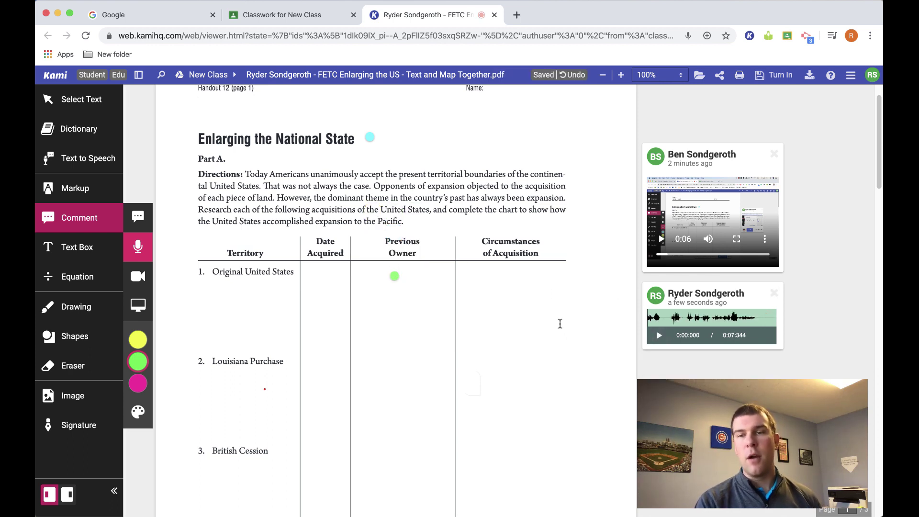
click(781, 76)
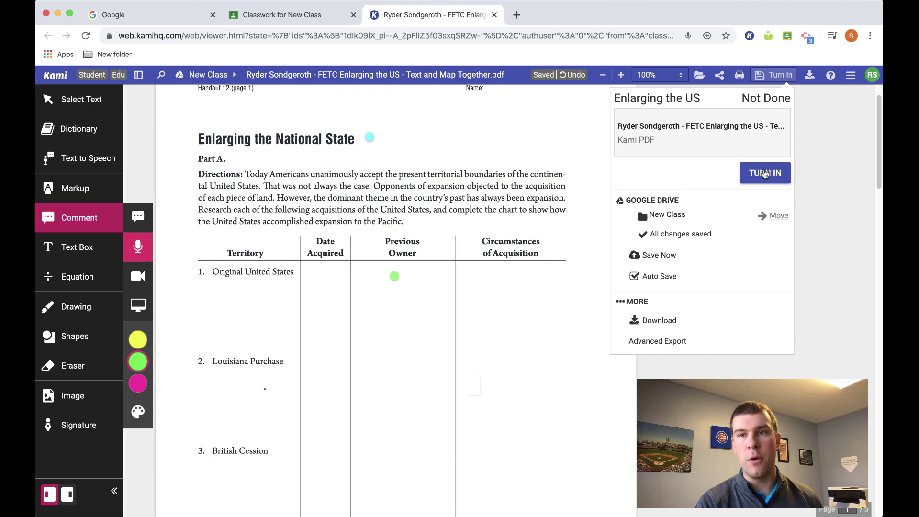
click(765, 174)
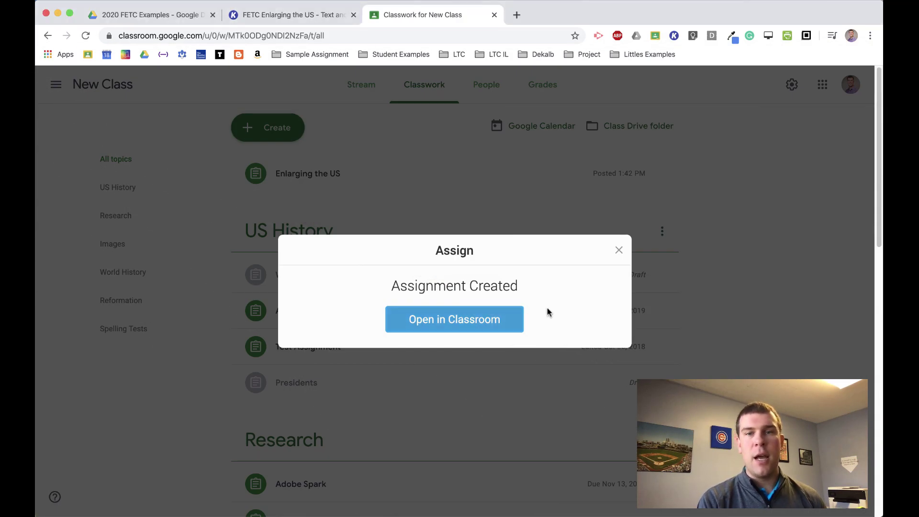
Filter Enlarging the US to Turned in and open the single submission in Kami for grading
click(619, 250)
click(390, 171)
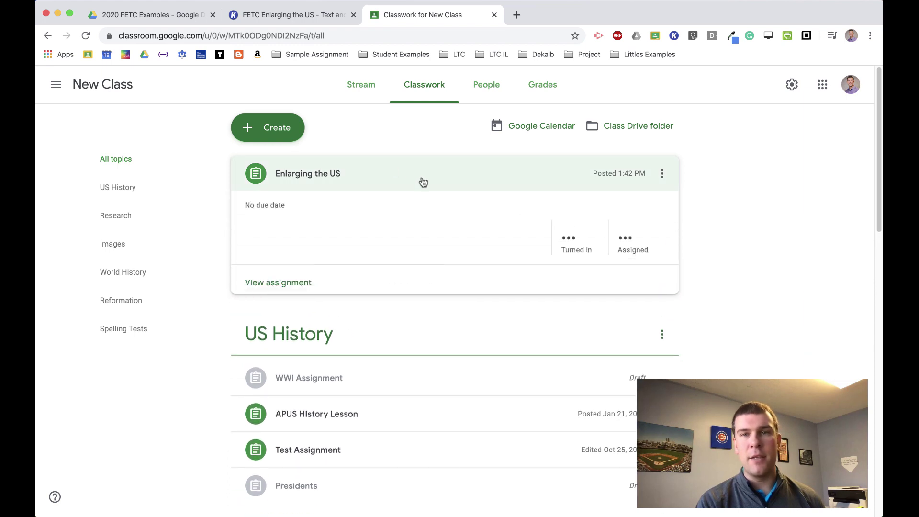
click(573, 252)
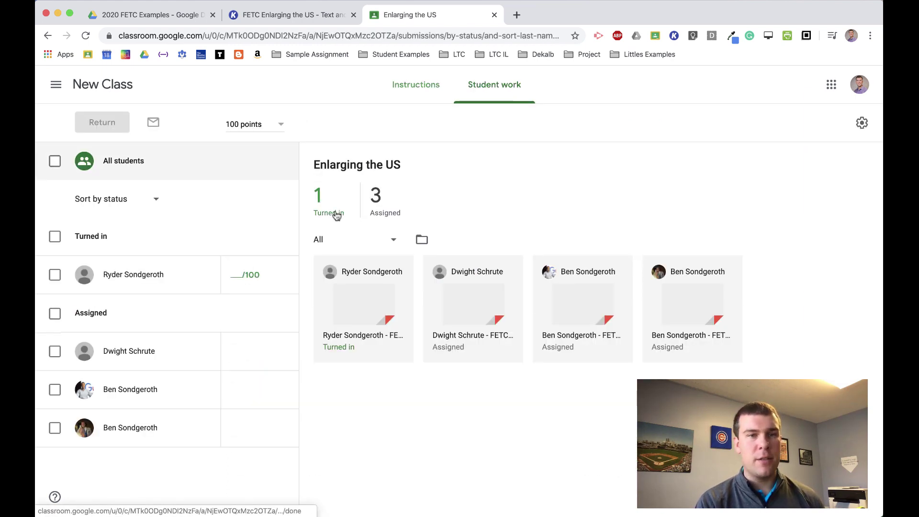
click(338, 213)
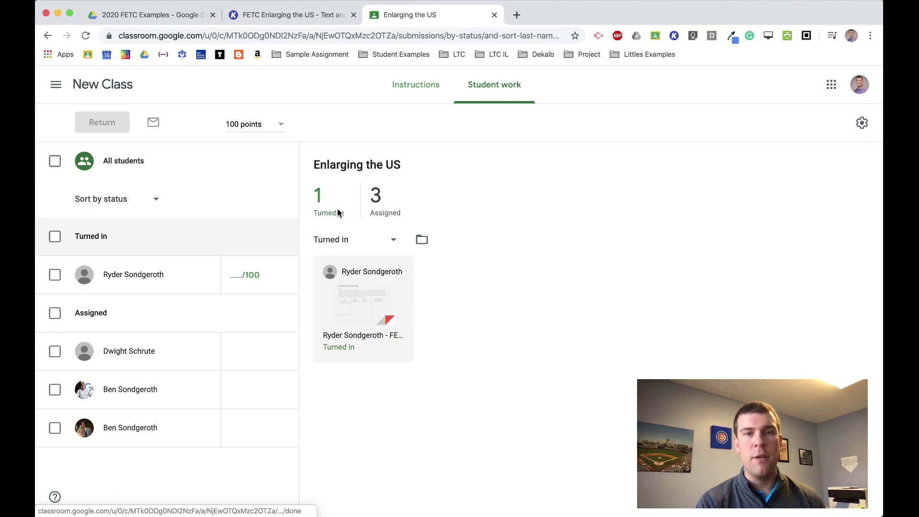
click(369, 308)
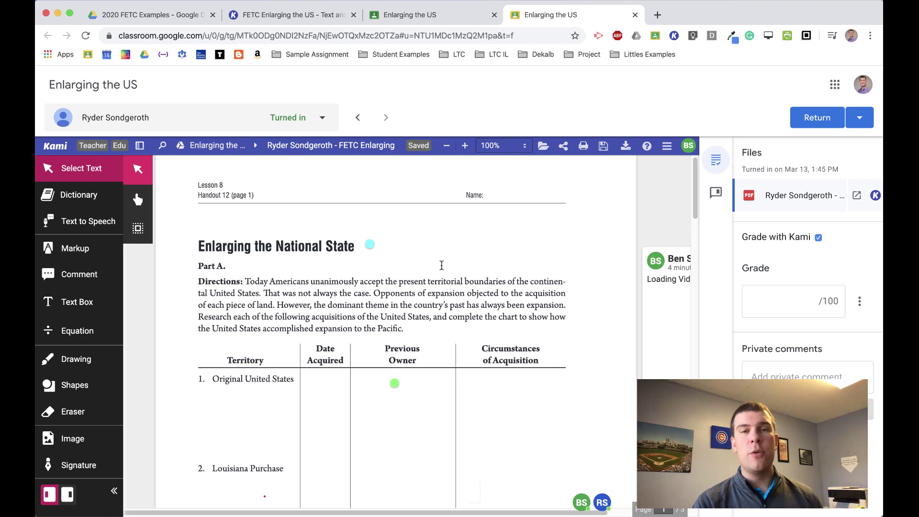
scroll(507, 332, down, 1)
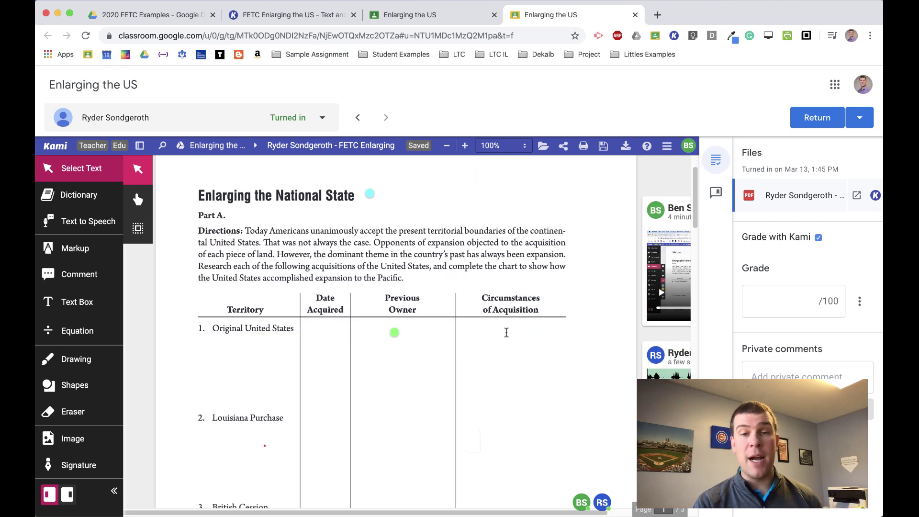